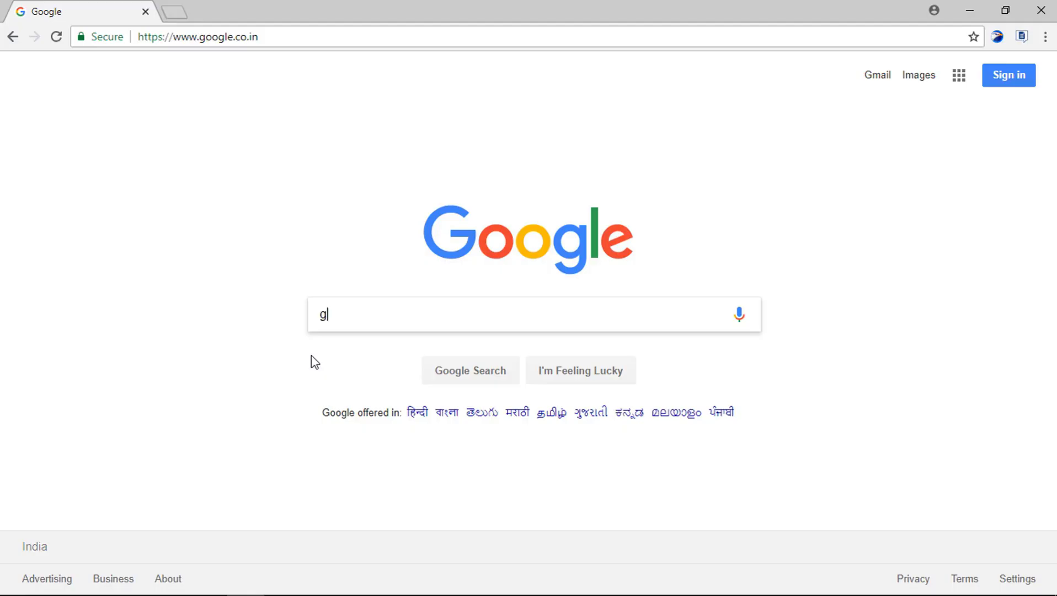
# Search Google for "google earth overlay".
pyautogui.write('oogle ea')
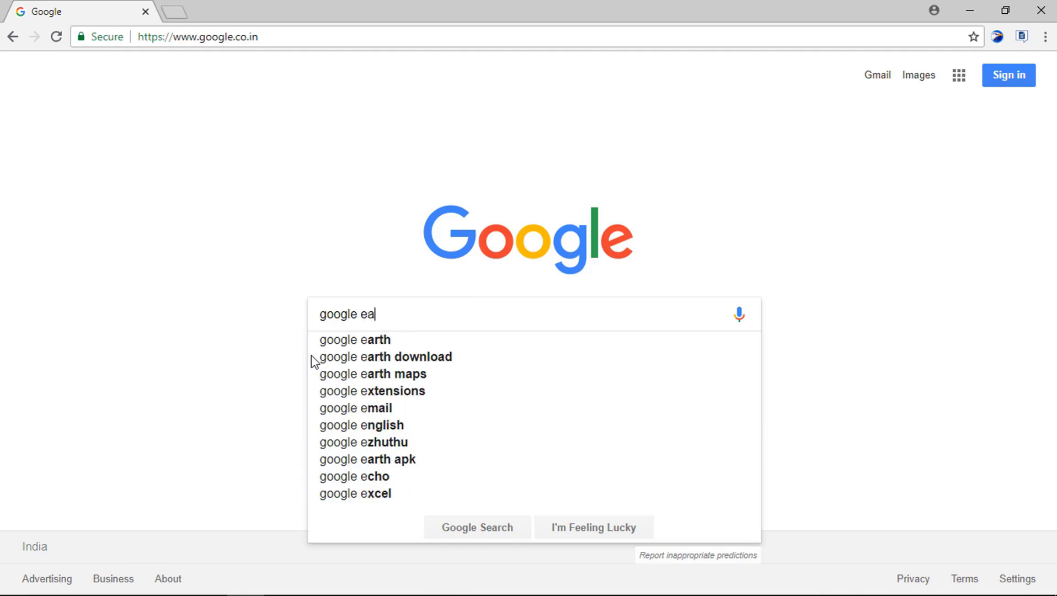
pyautogui.write('rth overlay')
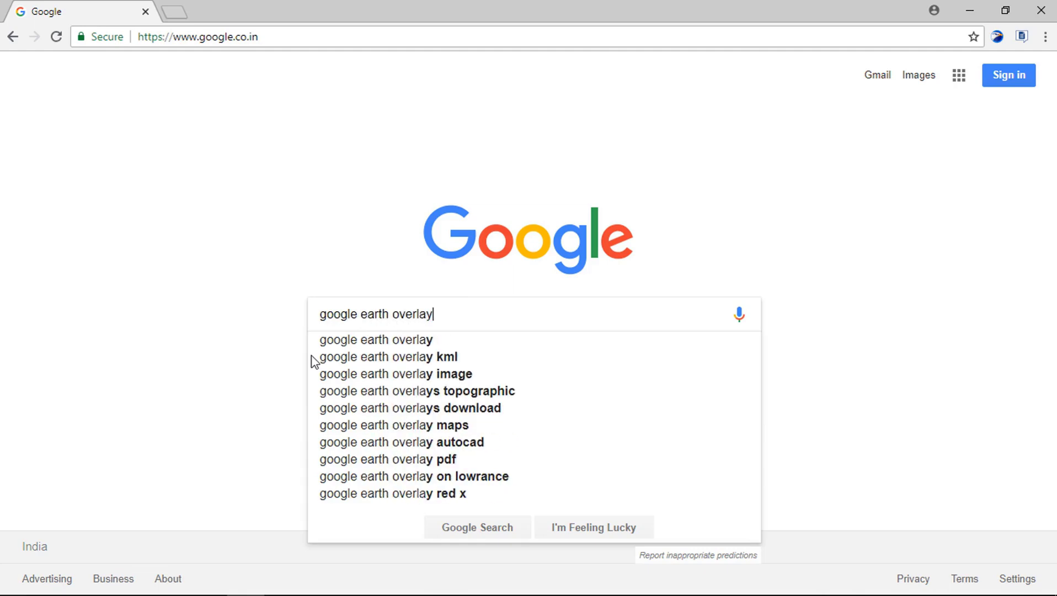
pyautogui.press('Return')
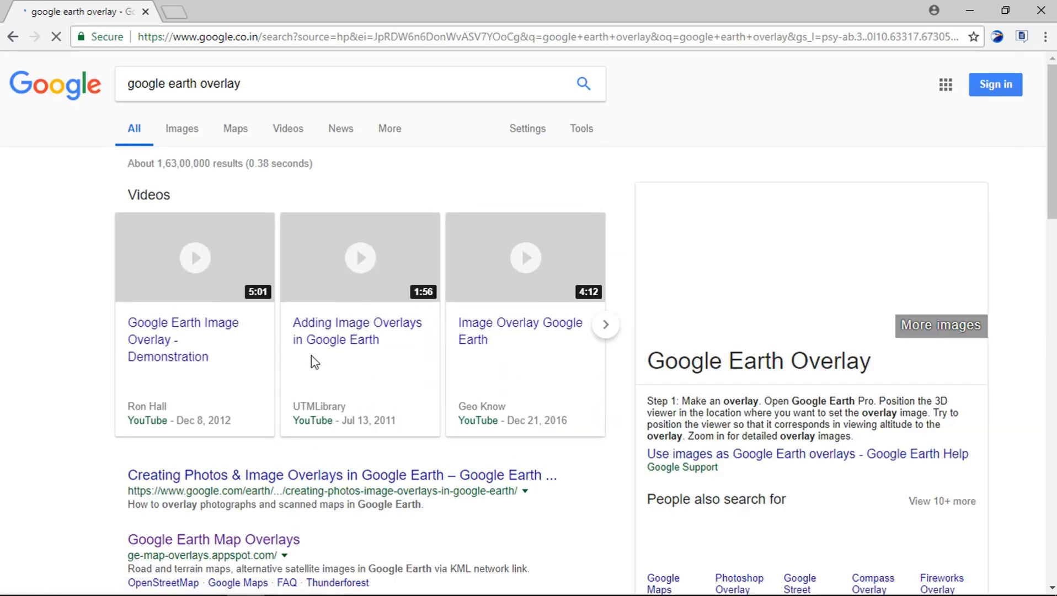
# Find the Google Earth Map Overlays result from ge-map-overlays.appspot.com, read its description and open the site.
pyautogui.scroll(-5, 314, 362)
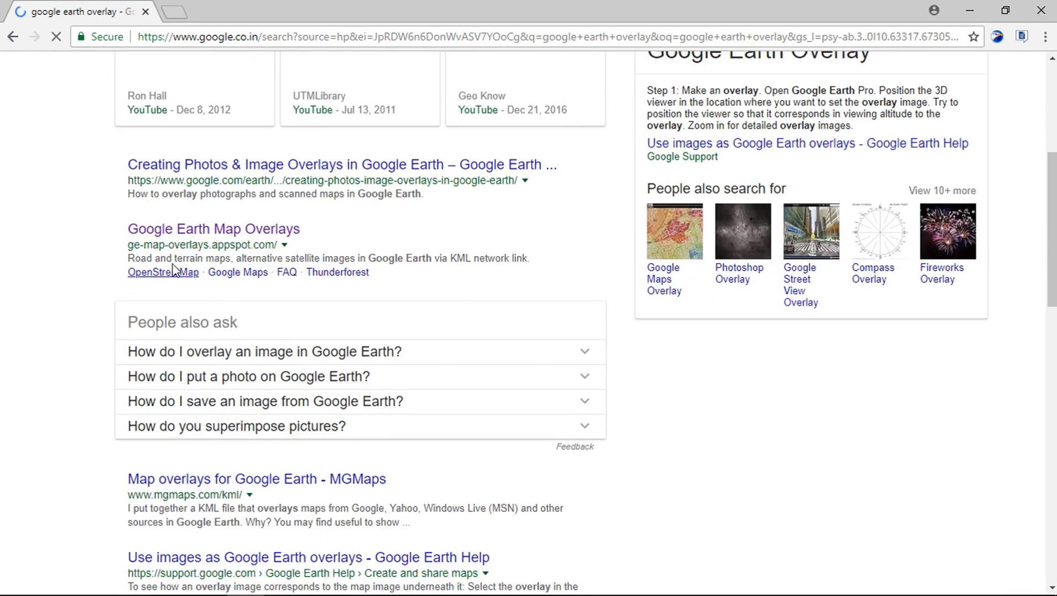
pyautogui.moveTo(123, 233); pyautogui.dragTo(302, 224)
pyautogui.moveTo(128, 258); pyautogui.dragTo(526, 263)
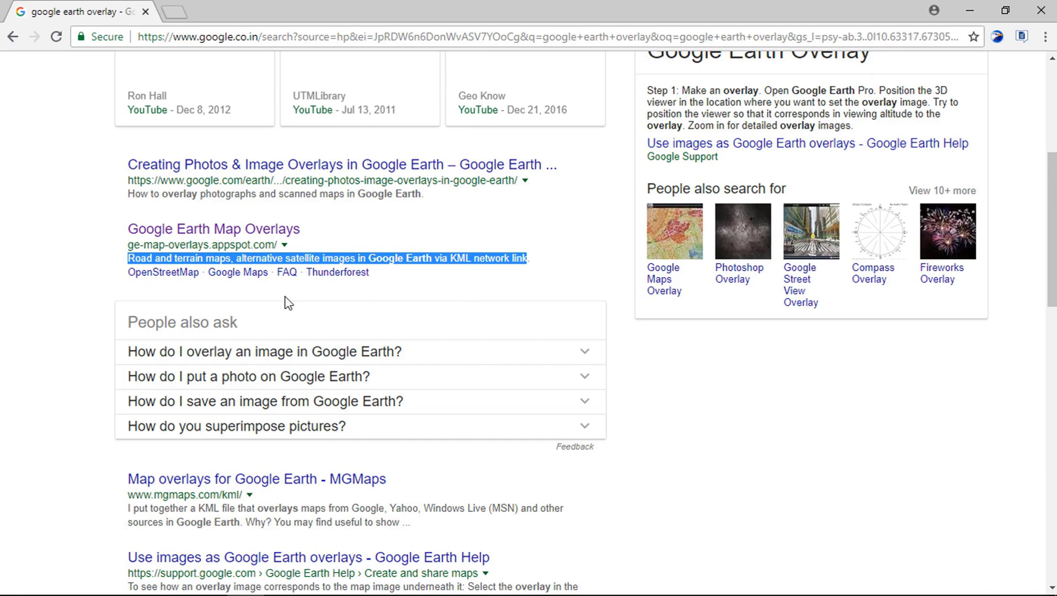
pyautogui.click(58, 299)
pyautogui.click(260, 232)
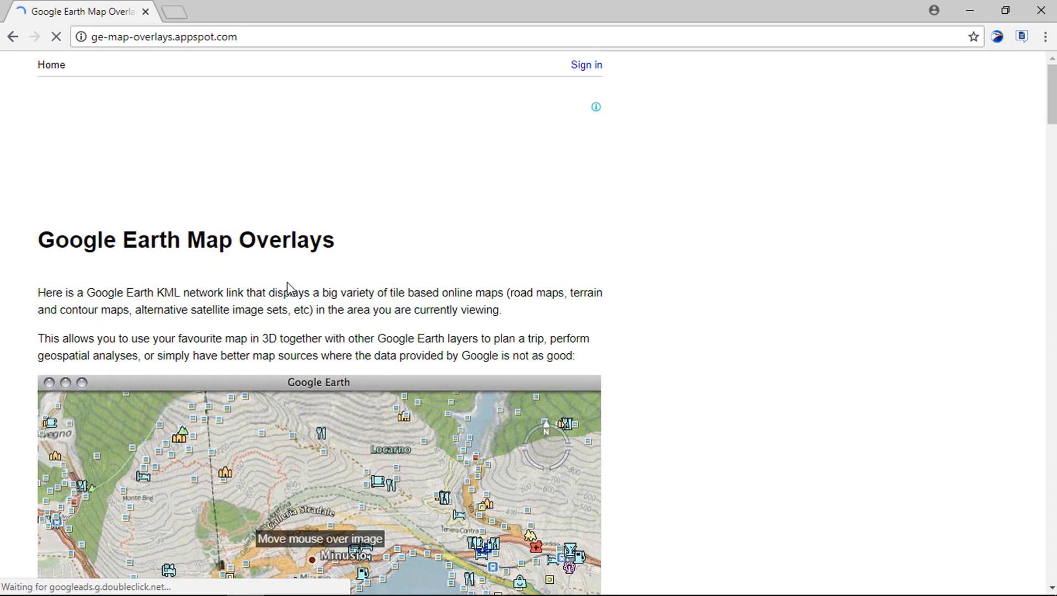
# Read the site's introduction to the KML network link and its supported map sources, down to the Download section.
pyautogui.moveTo(86, 293); pyautogui.dragTo(505, 294)
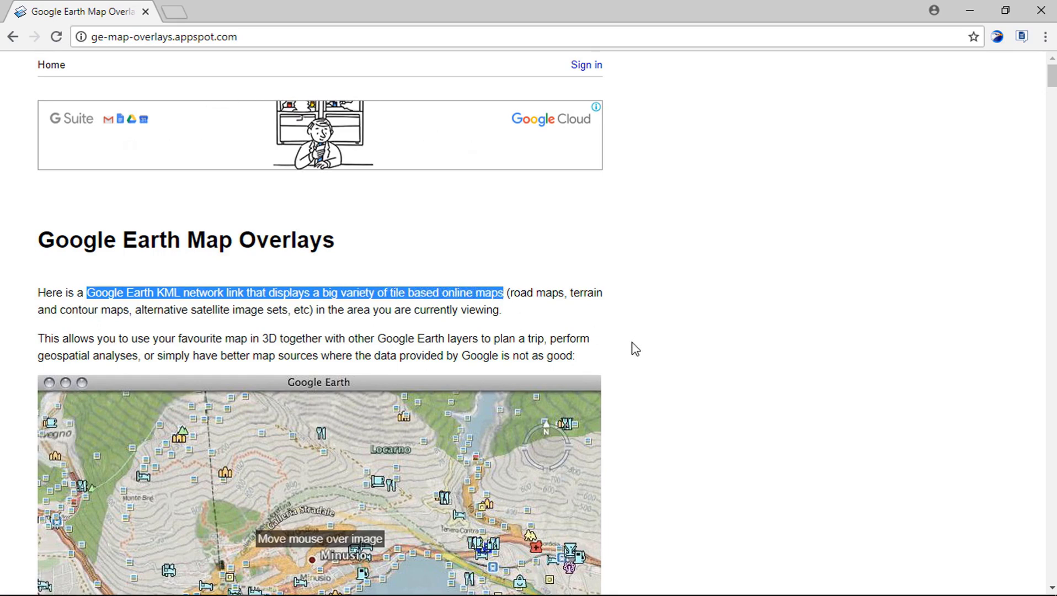
pyautogui.click(653, 361)
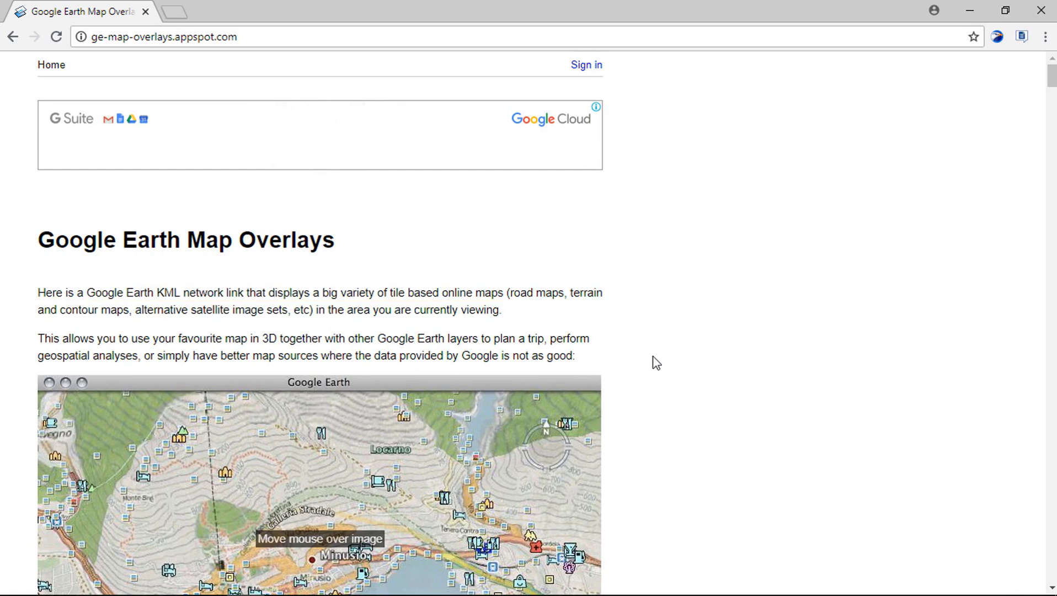
pyautogui.scroll(-3, 653, 363)
pyautogui.scroll(-3, 651, 364)
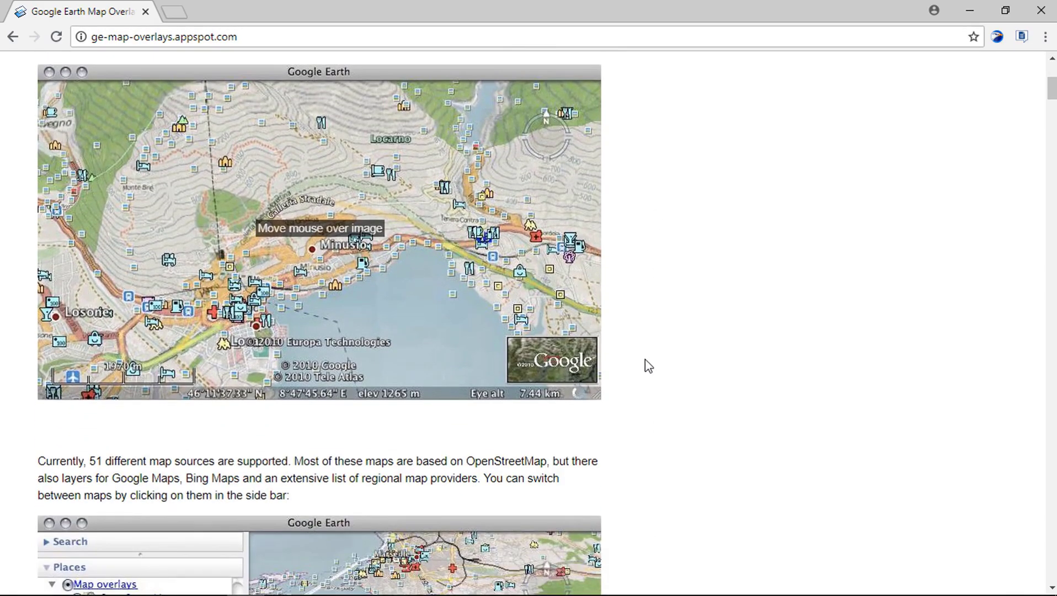
pyautogui.scroll(-2, 648, 365)
pyautogui.scroll(-3, 648, 366)
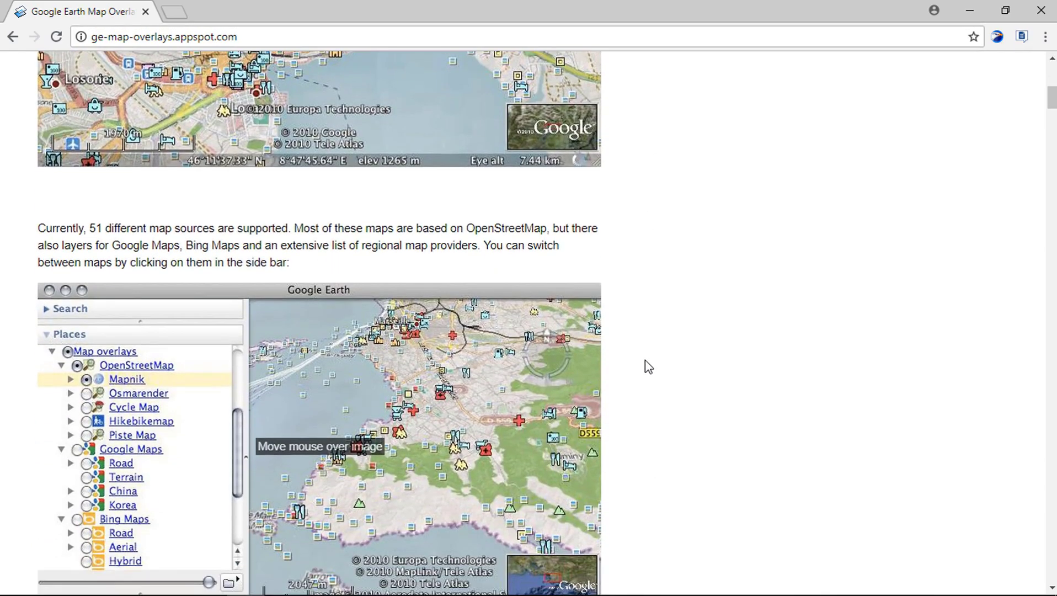
pyautogui.scroll(-7, 649, 367)
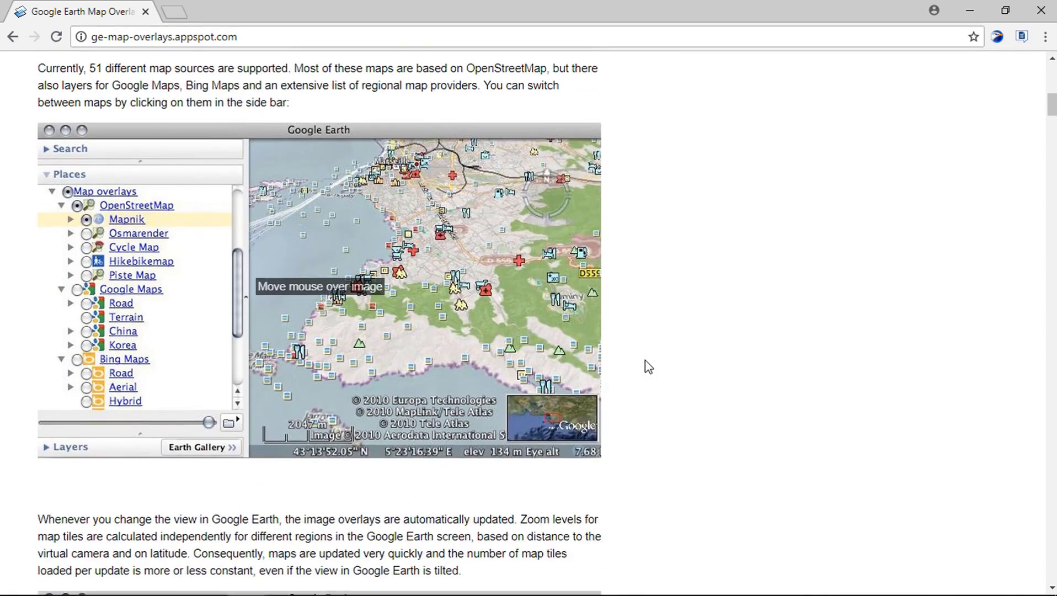
pyautogui.scroll(-13, 648, 367)
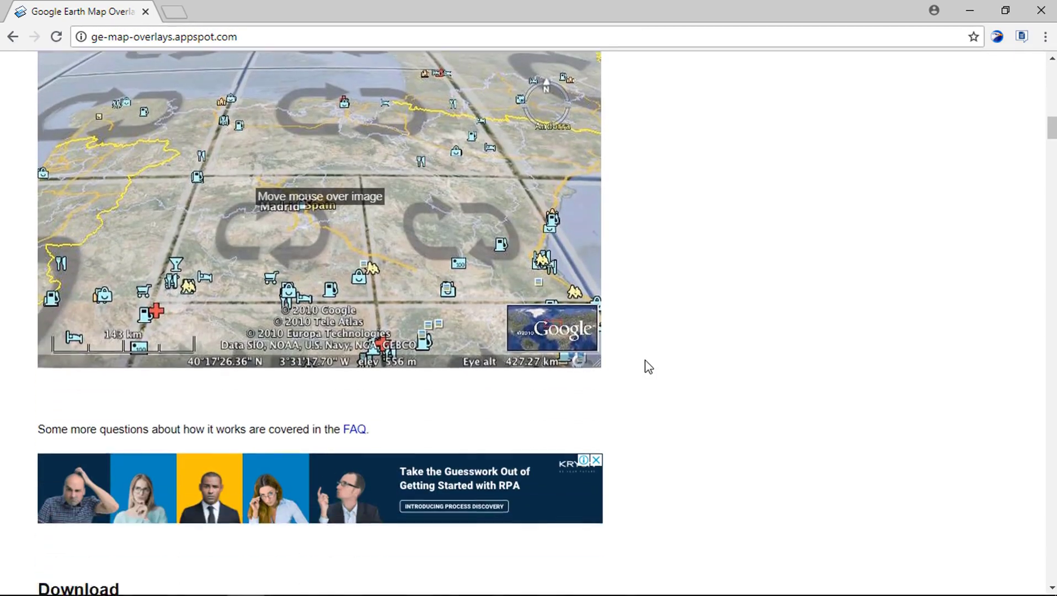
pyautogui.scroll(-3, 648, 367)
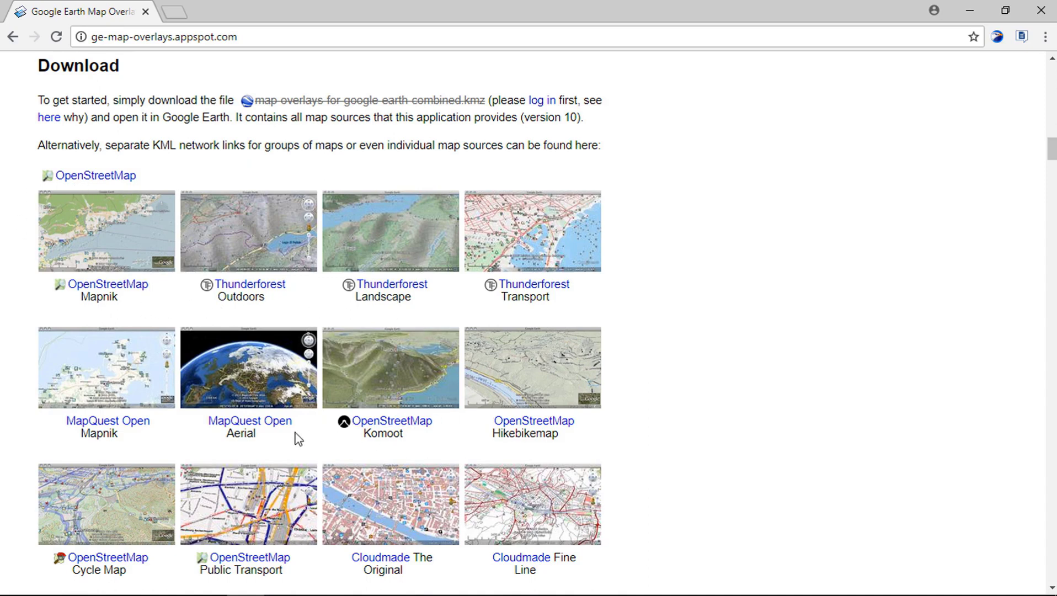
# Examine the separately downloadable map sources, from the OpenStreetMap group through Google, Nokia, Bing and regional maps to World Maps.
pyautogui.scroll(-3, 418, 440)
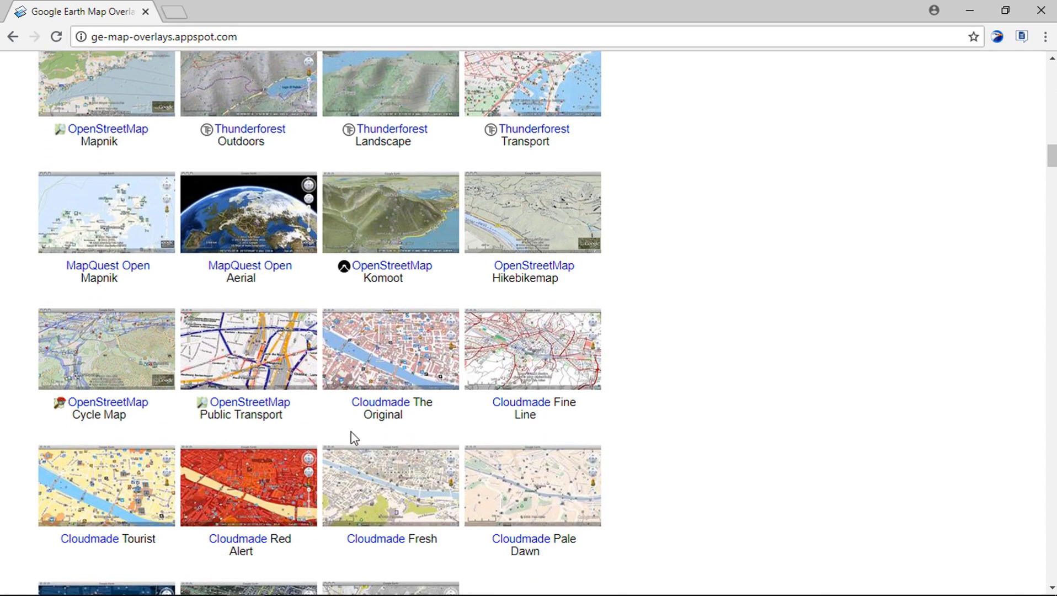
pyautogui.scroll(-2, 345, 432)
pyautogui.scroll(-1, 324, 417)
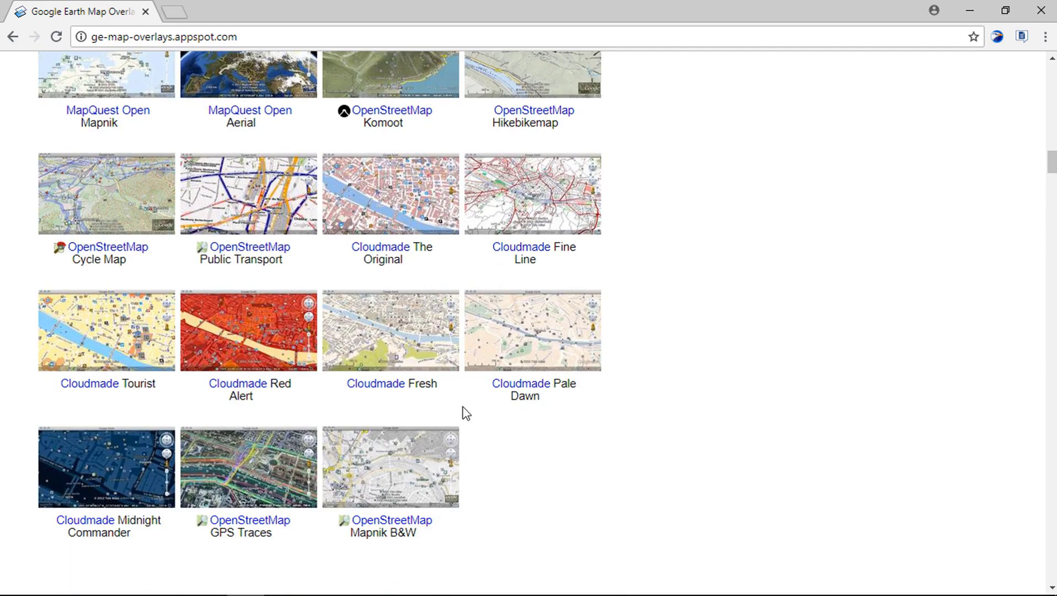
pyautogui.scroll(-3, 461, 414)
pyautogui.scroll(-1, 241, 393)
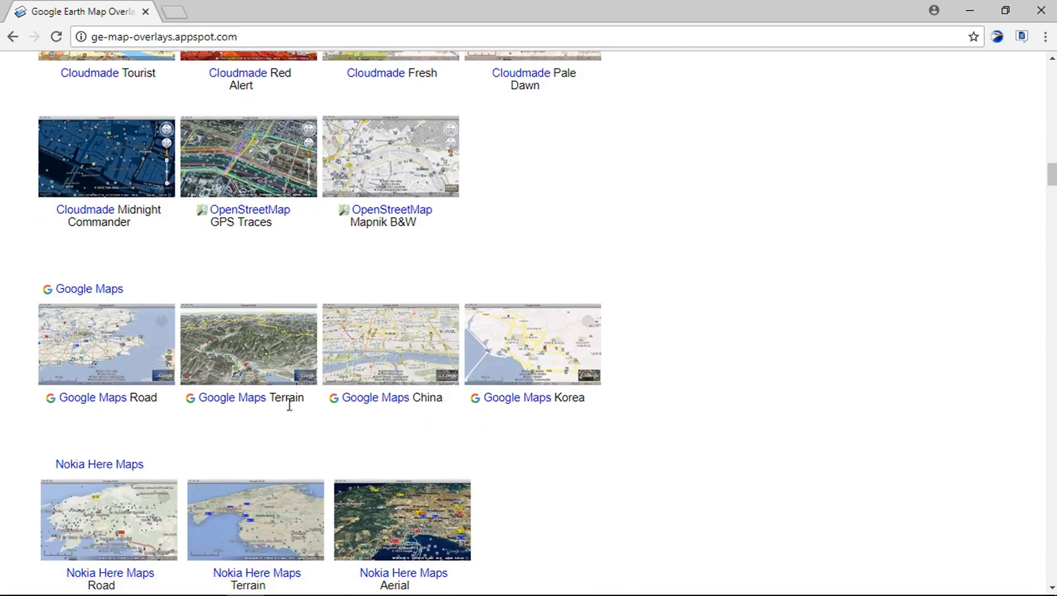
pyautogui.scroll(-3, 531, 441)
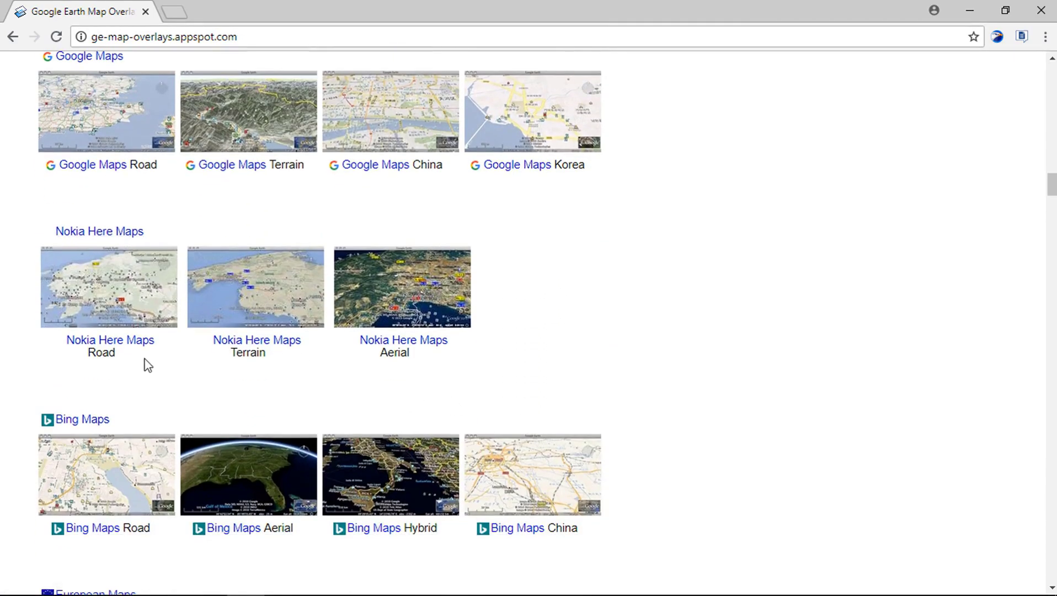
pyautogui.scroll(-2, 113, 369)
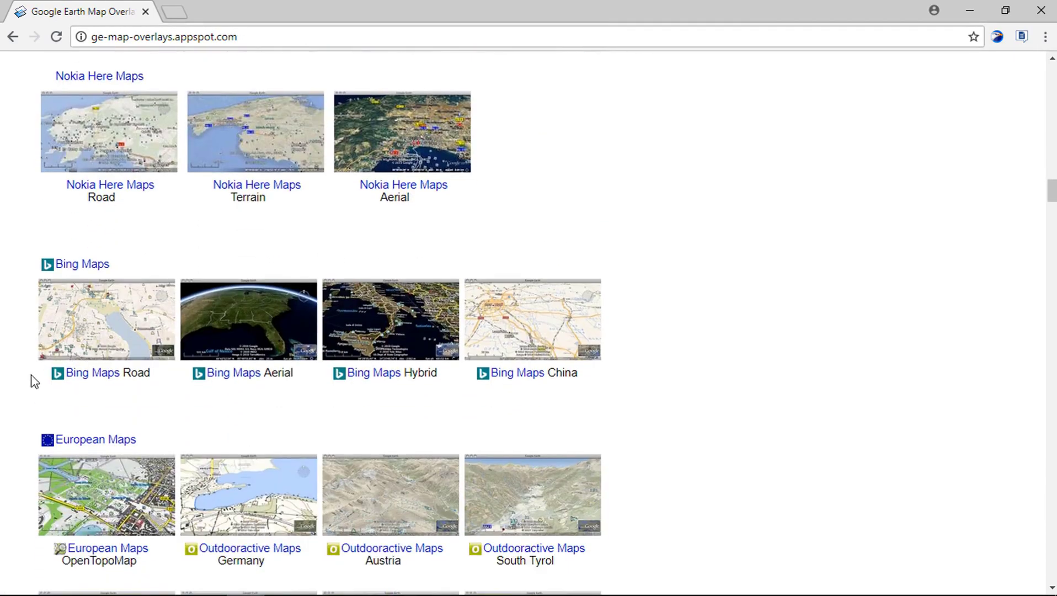
pyautogui.scroll(-3, 161, 377)
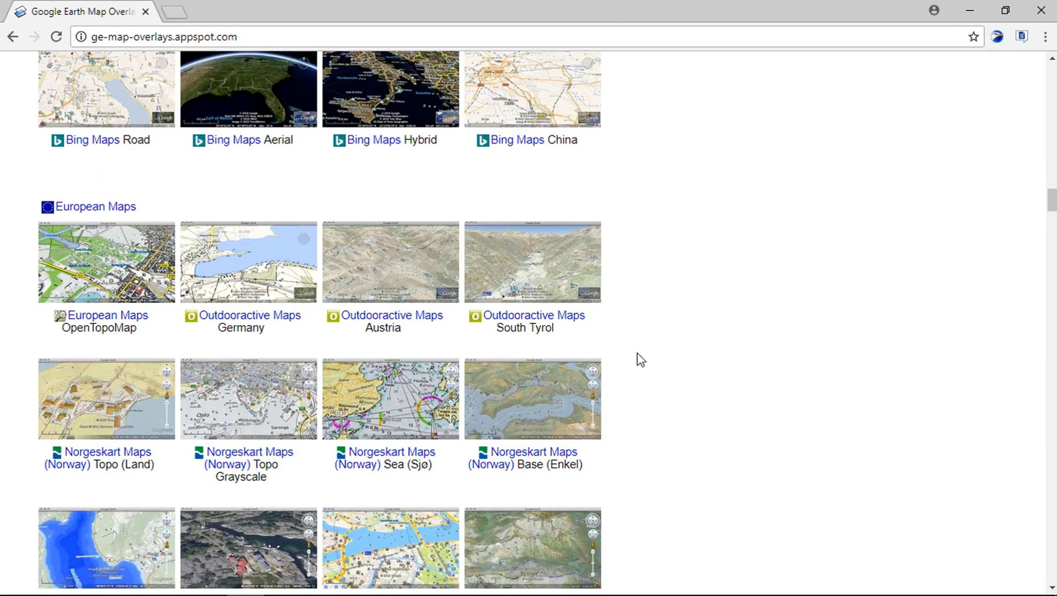
pyautogui.scroll(-3, 640, 360)
pyautogui.scroll(-3, 638, 363)
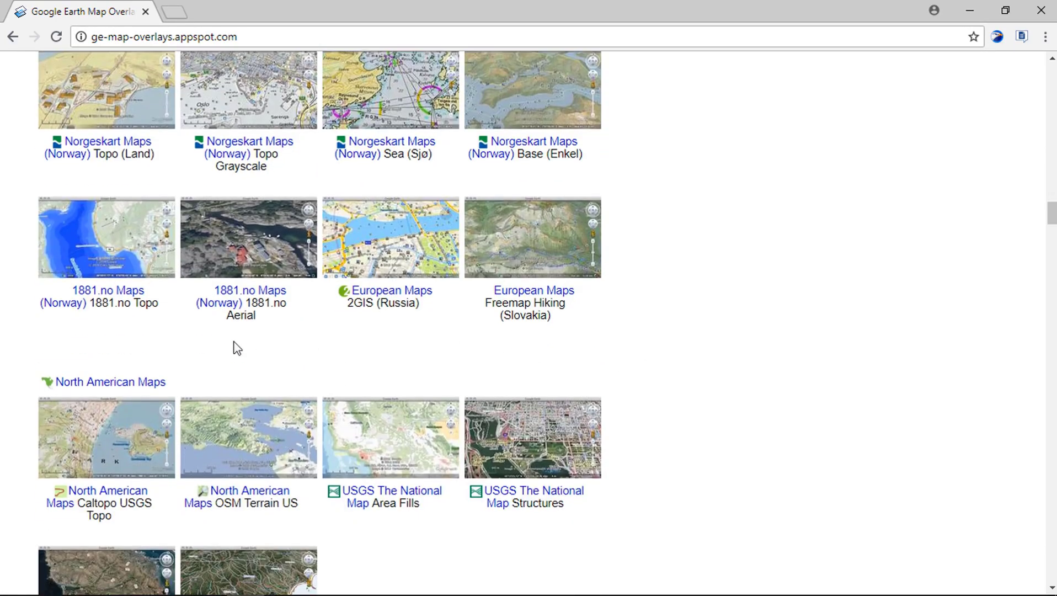
pyautogui.scroll(-3, 27, 329)
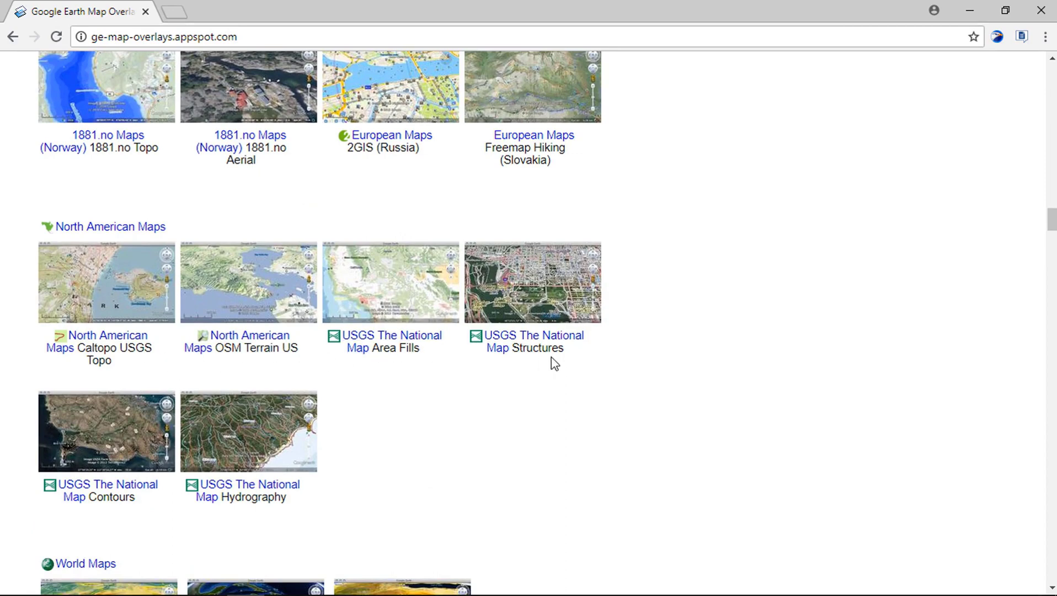
pyautogui.scroll(-5, 417, 409)
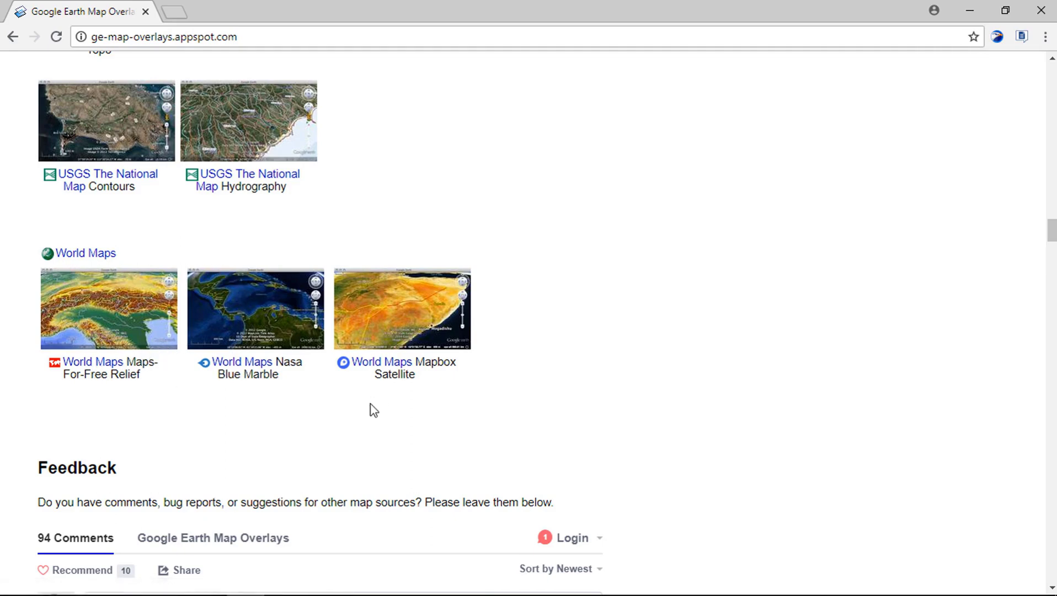
# Return to the Download section and log in to the site with the Google account, entering the account password.
pyautogui.scroll(15, 370, 407)
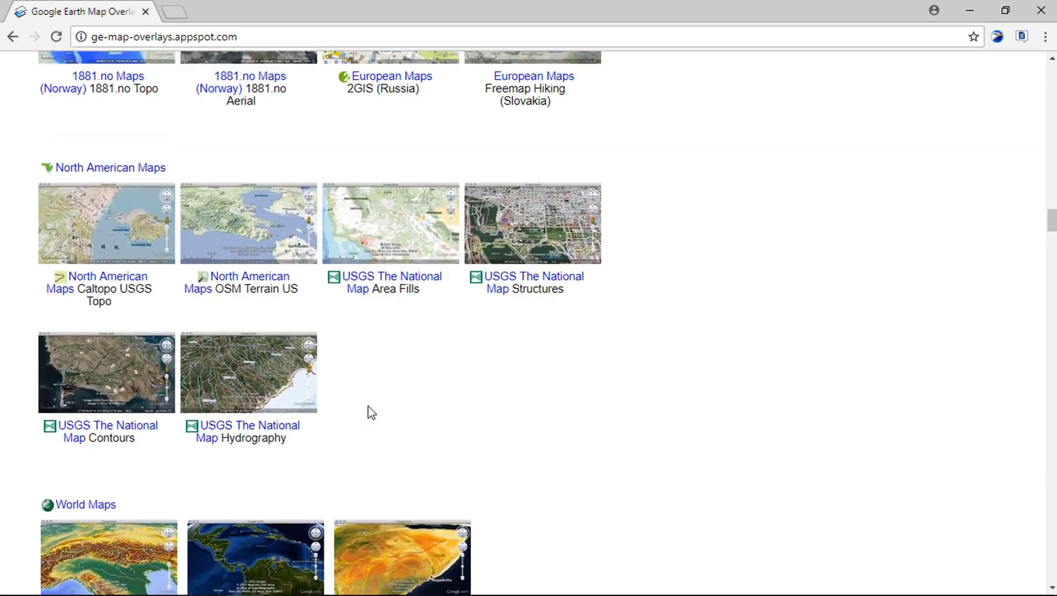
pyautogui.scroll(19, 368, 414)
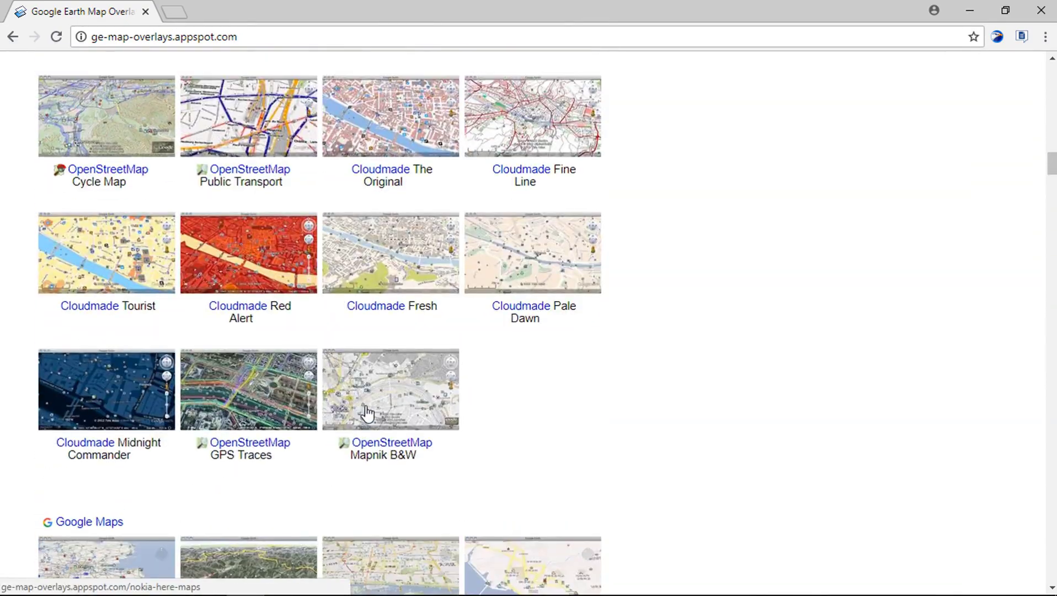
pyautogui.scroll(3, 365, 413)
pyautogui.scroll(-1, 365, 422)
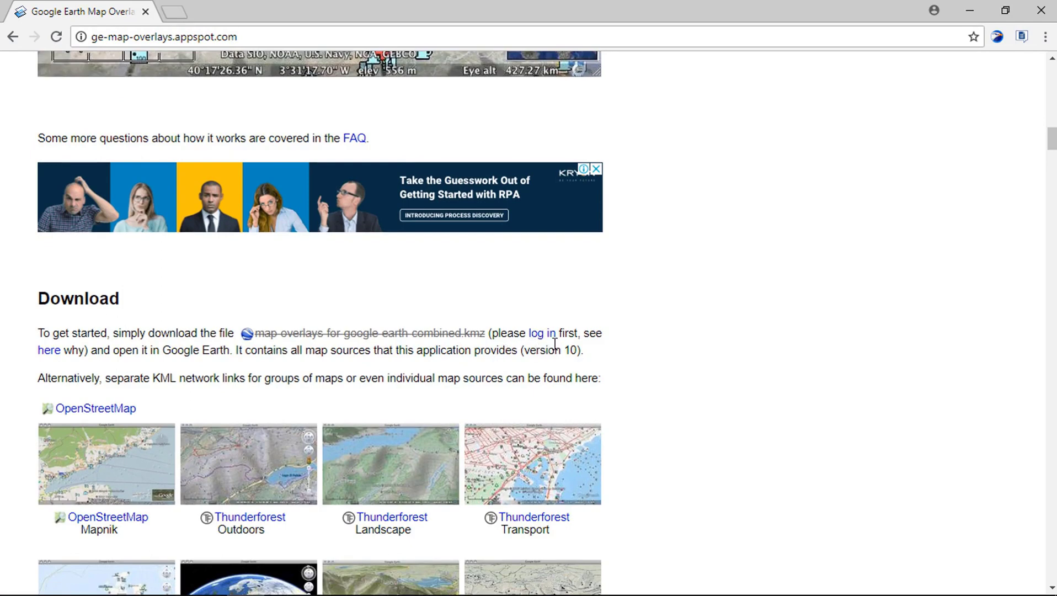
pyautogui.click(548, 342)
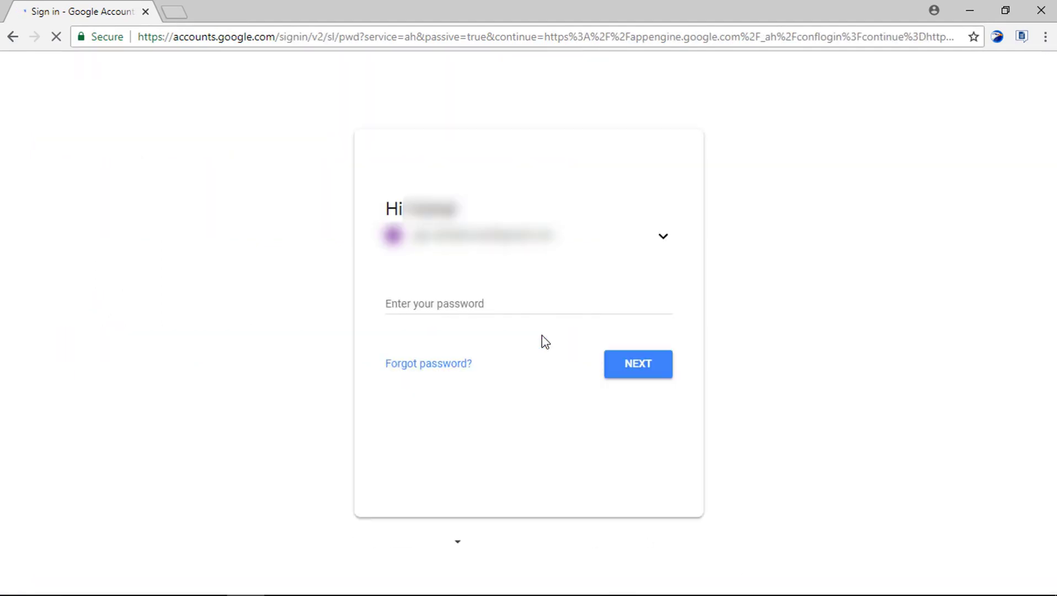
pyautogui.write('****')
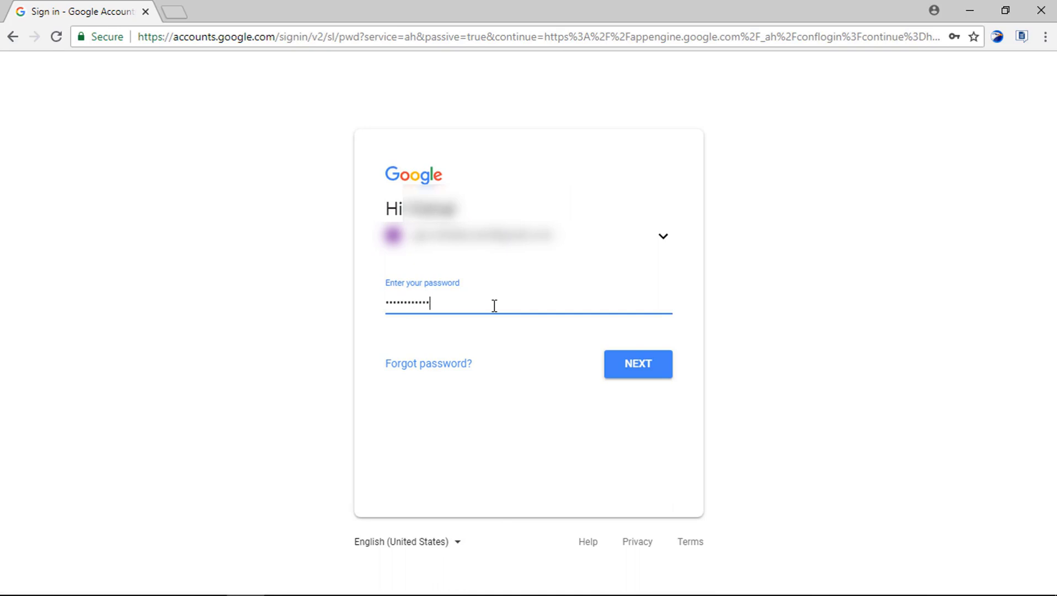
pyautogui.click(630, 370)
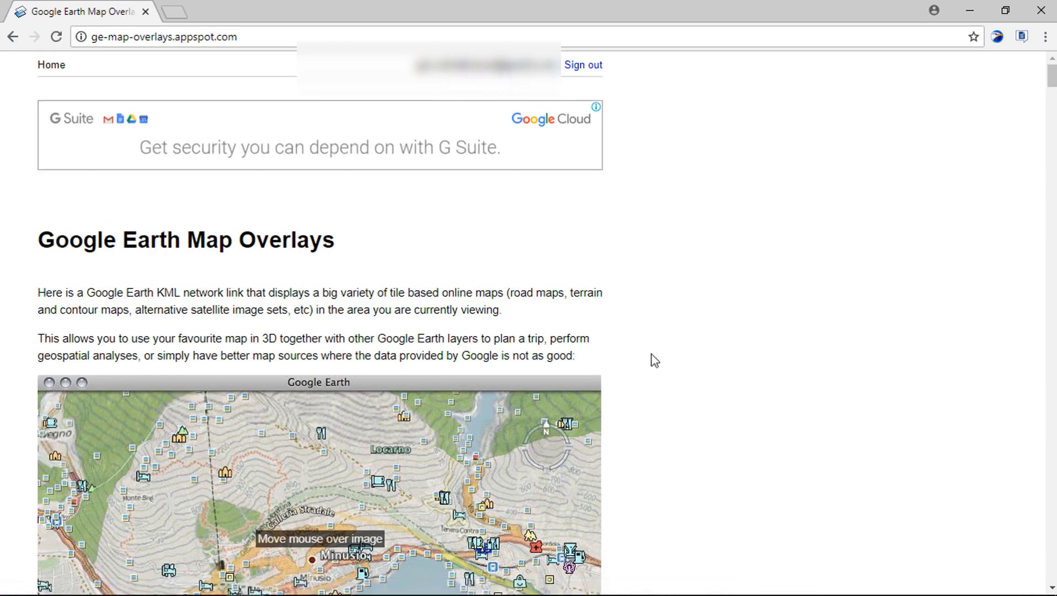
# Download map-overlays-for-google-earth-combined.kmz from the page's Download section.
pyautogui.scroll(-7, 651, 406)
pyautogui.scroll(-14, 643, 417)
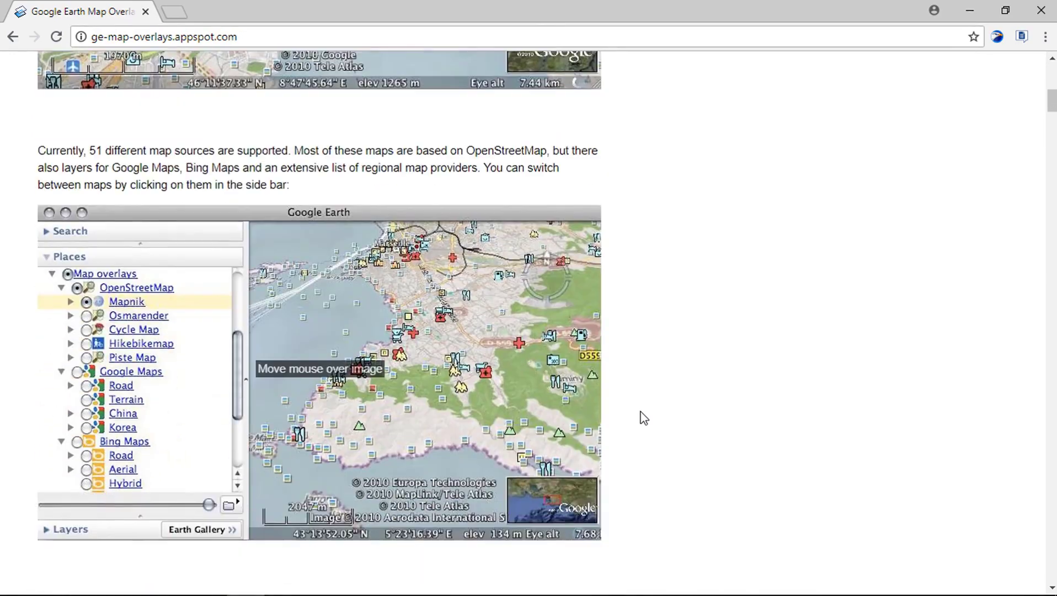
pyautogui.scroll(-5, 637, 418)
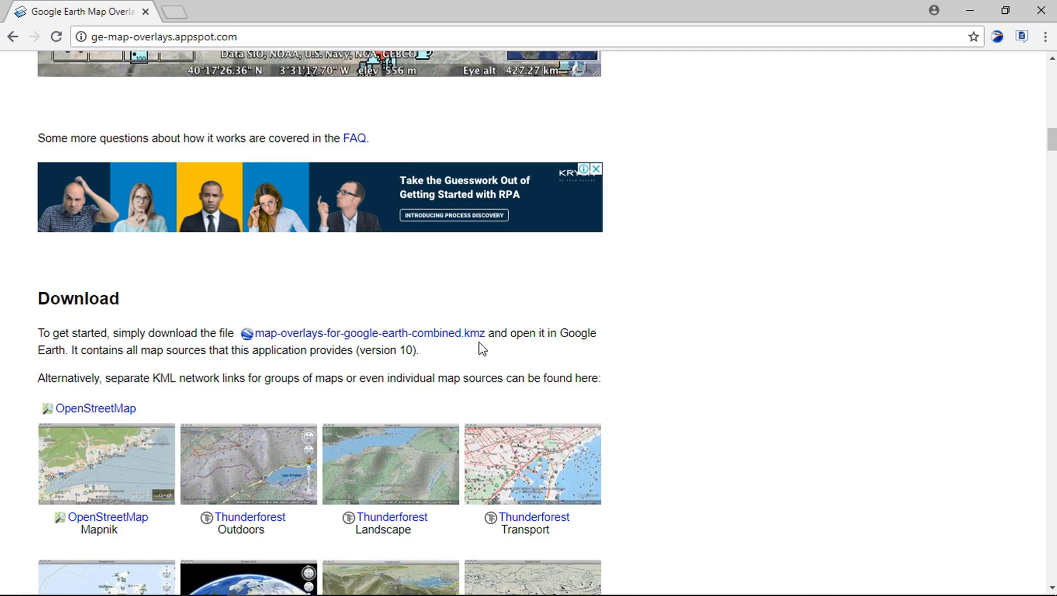
pyautogui.click(414, 343)
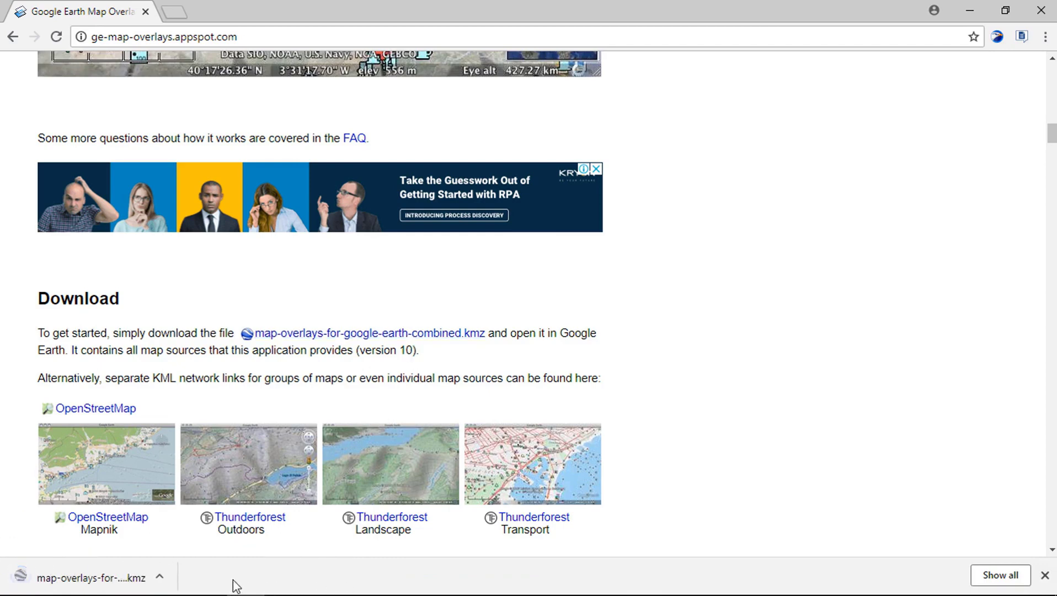
# Show the downloaded KMZ file in its Downloads folder and deselect it.
pyautogui.click(159, 577)
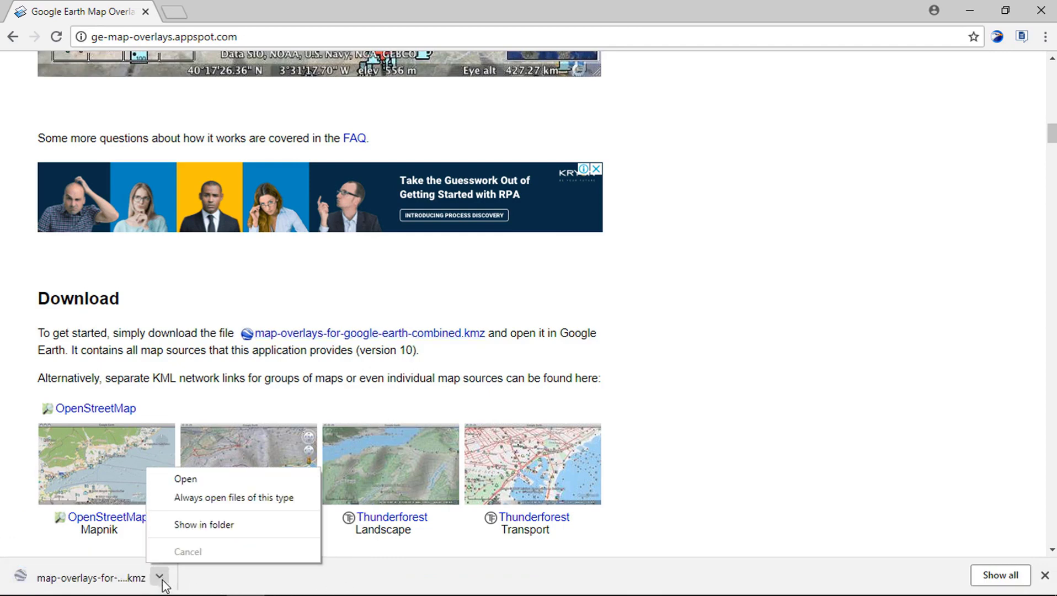
pyautogui.click(201, 528)
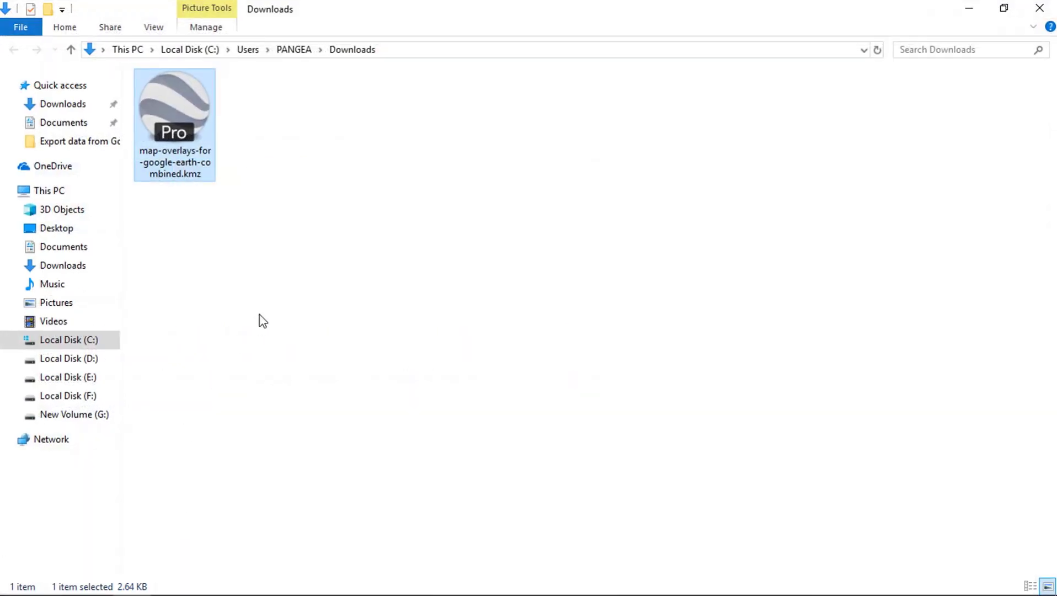
pyautogui.click(225, 264)
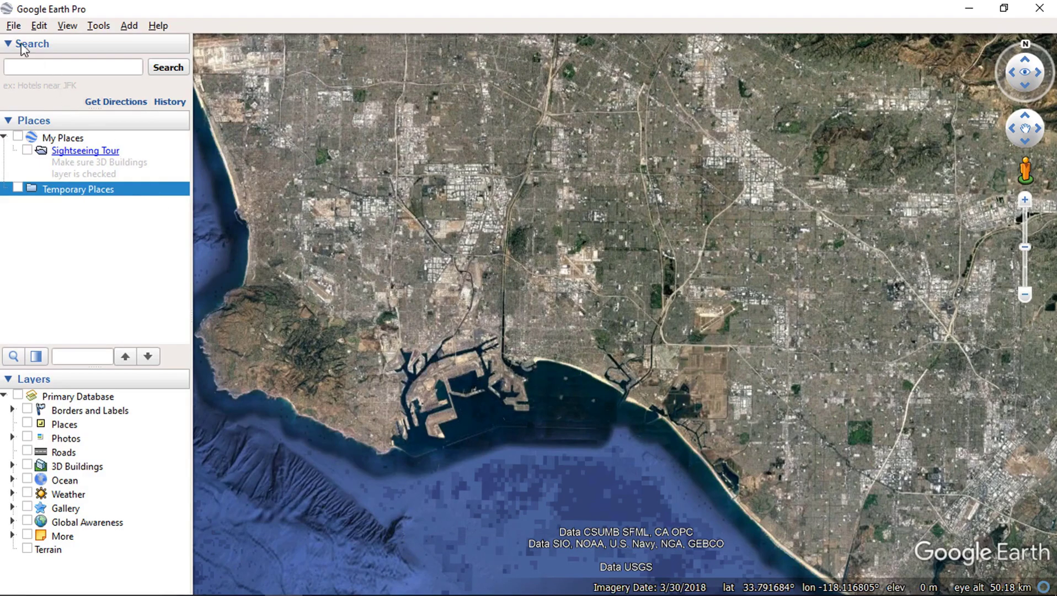
# Switch to Google Earth Pro and open map-overlays-for-google-earth-combined.kmz from the Downloads folder.
pyautogui.click(14, 26)
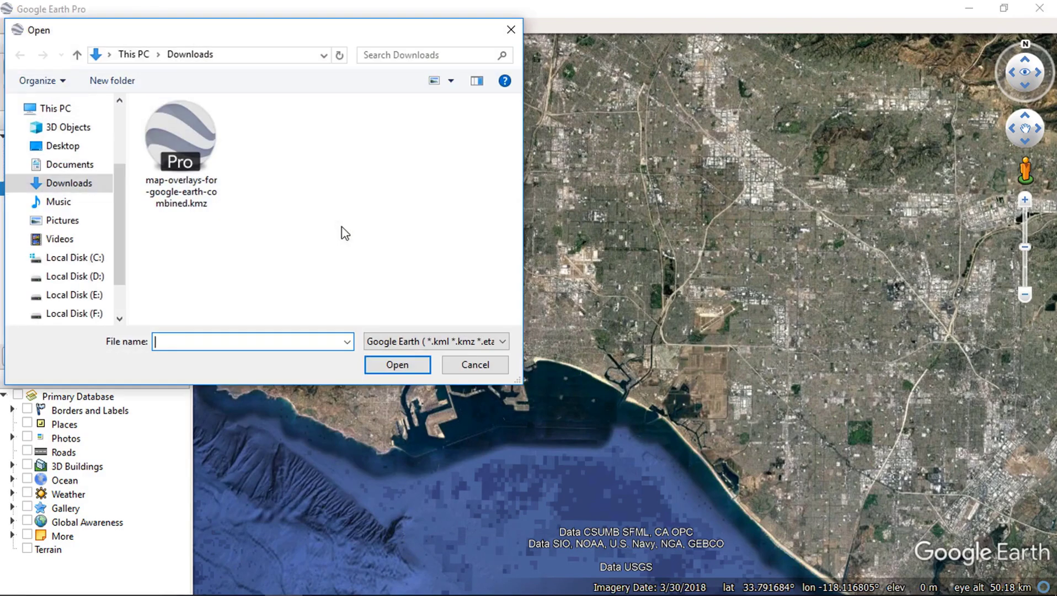
pyautogui.click(175, 146)
pyautogui.click(397, 364)
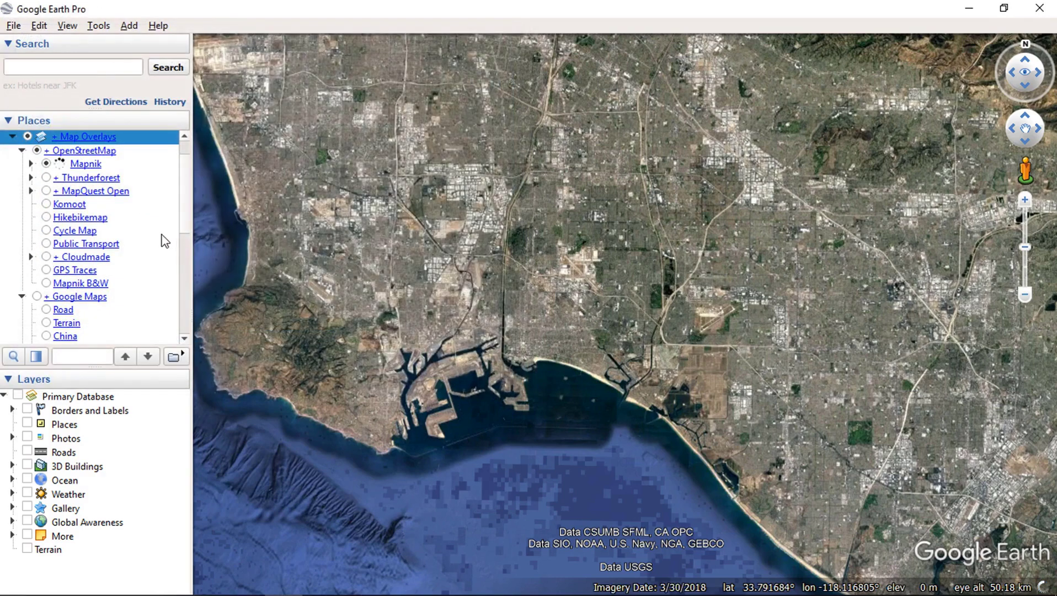
# Look through the Map Overlays groups from OpenStreetMap to World Maps and enlarge the Places list to show more entries.
pyautogui.scroll(1, 162, 197)
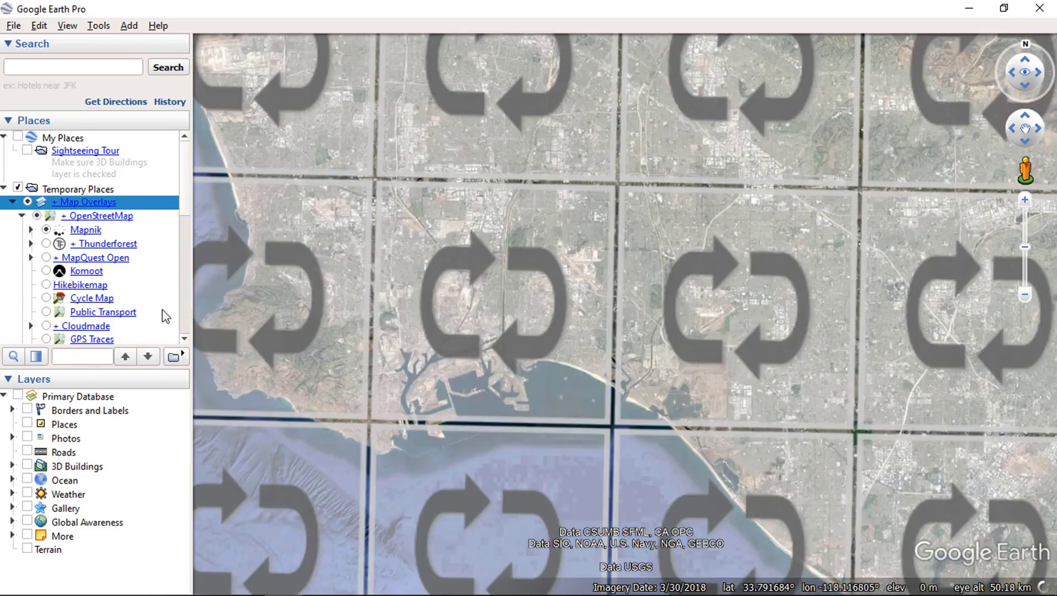
pyautogui.scroll(-2, 165, 318)
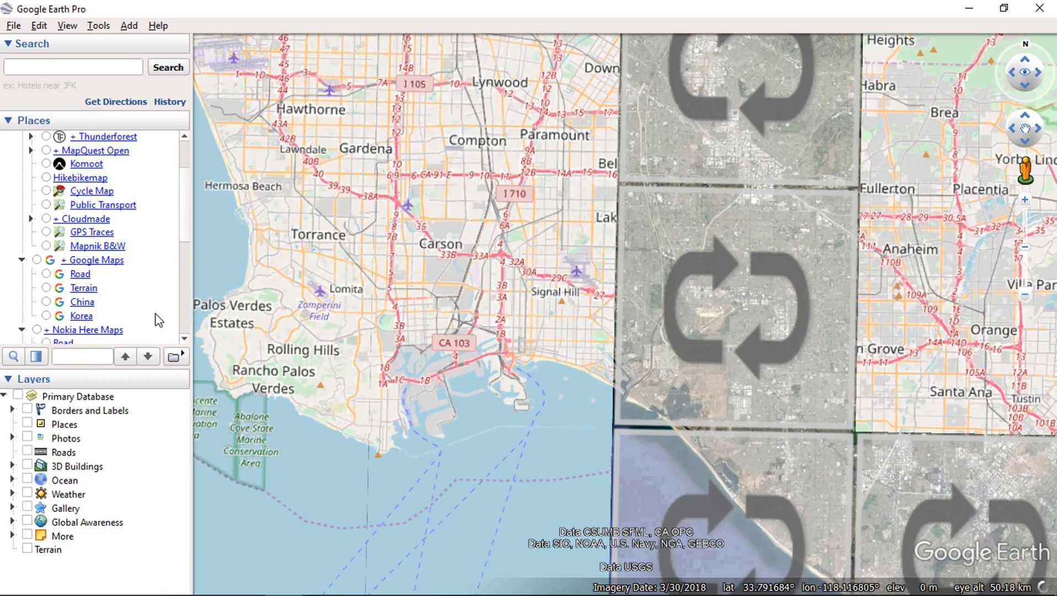
pyautogui.scroll(-1, 158, 320)
pyautogui.scroll(-3, 158, 320)
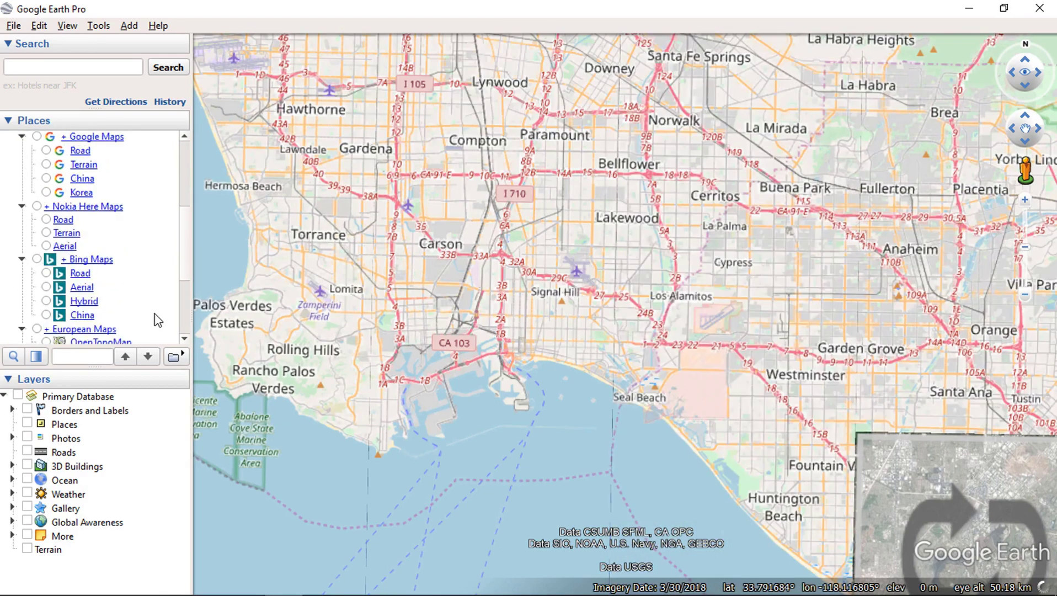
pyautogui.scroll(-4, 158, 320)
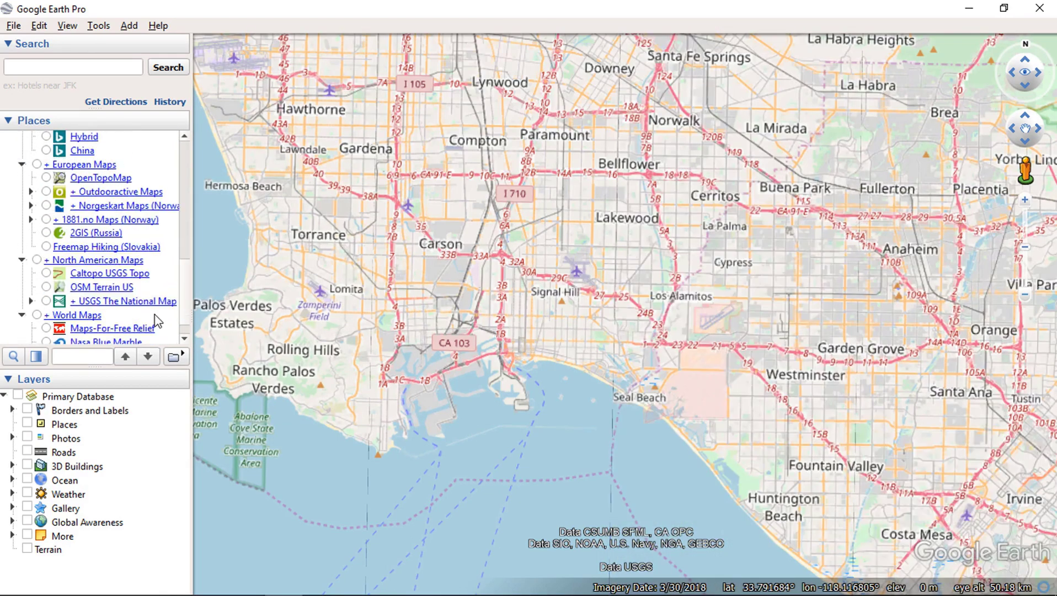
pyautogui.scroll(5, 187, 252)
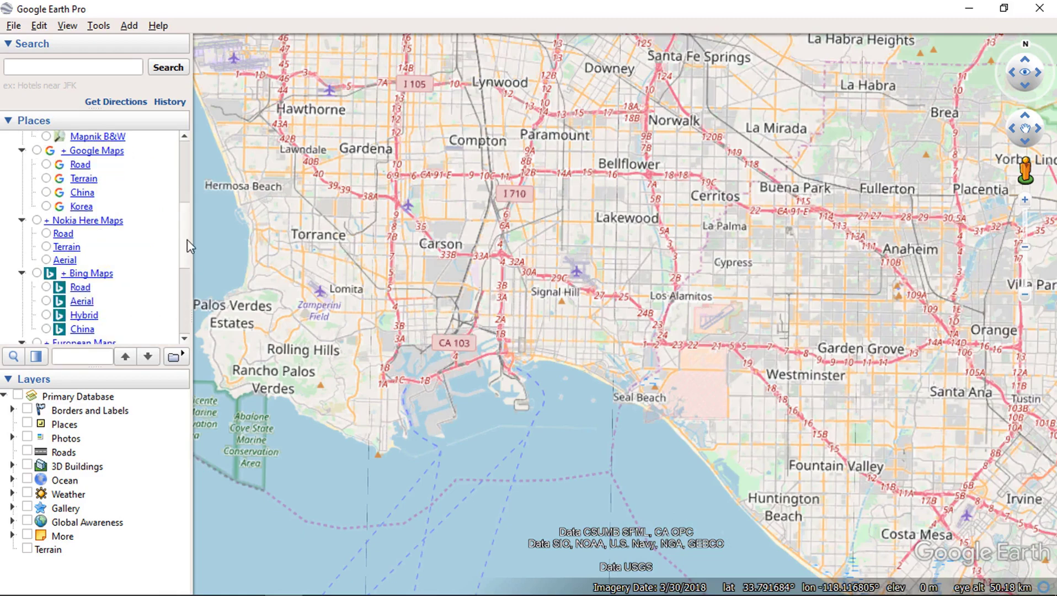
pyautogui.scroll(5, 188, 214)
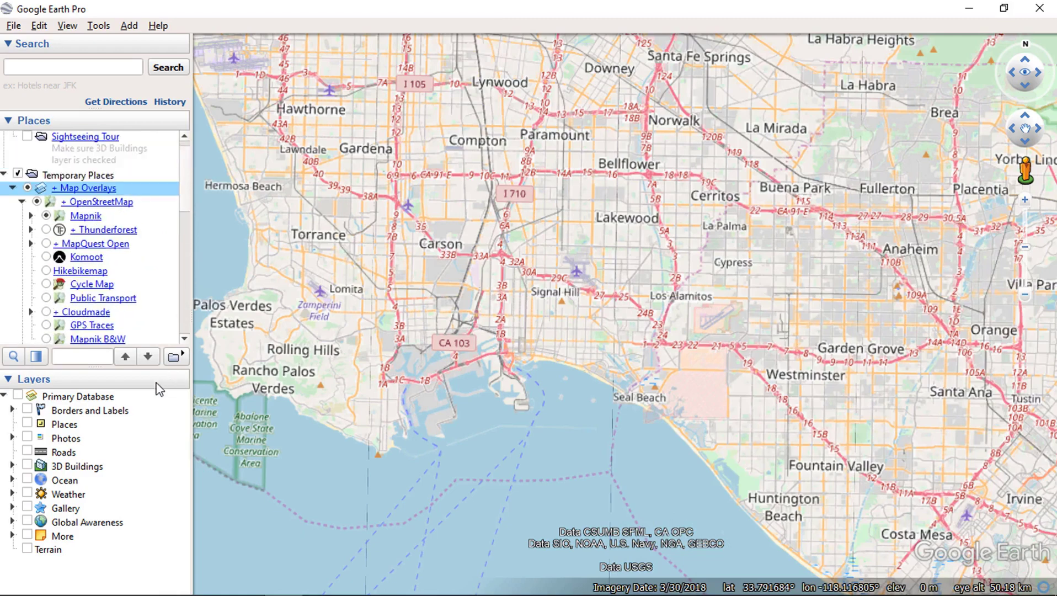
pyautogui.moveTo(125, 375); pyautogui.dragTo(123, 530)
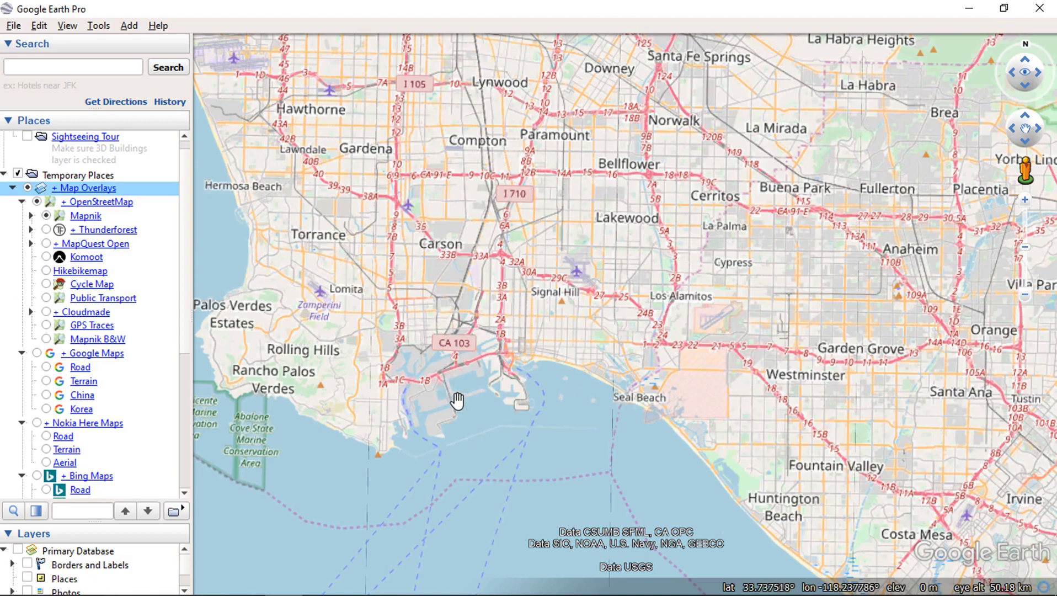
# Display OpenStreetMap's Mapnik B&W overlay and view it around the Los Angeles coast at close and regional scale.
pyautogui.doubleClick(401, 400)
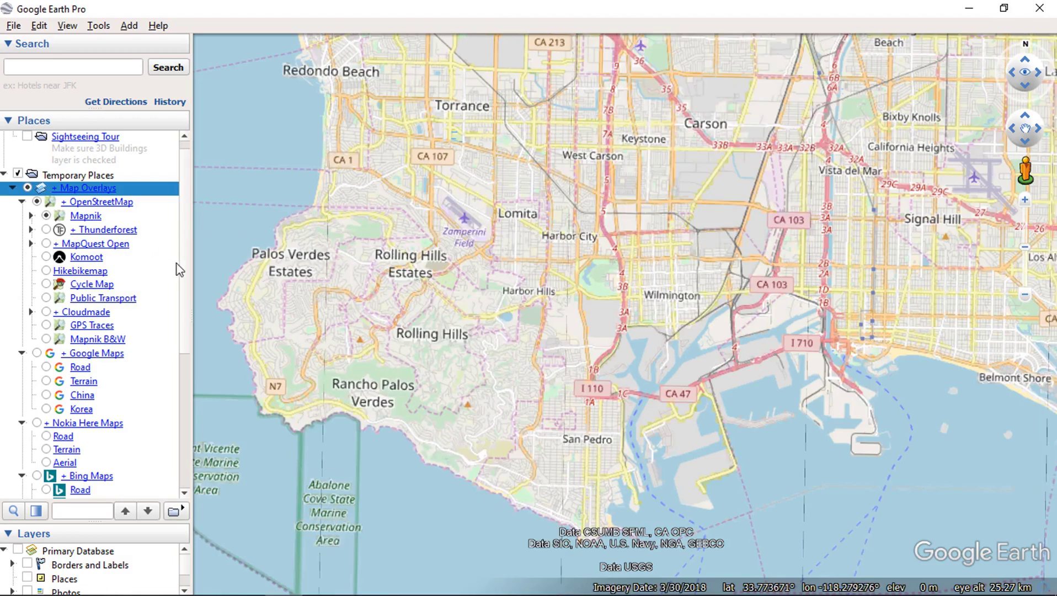
pyautogui.click(46, 339)
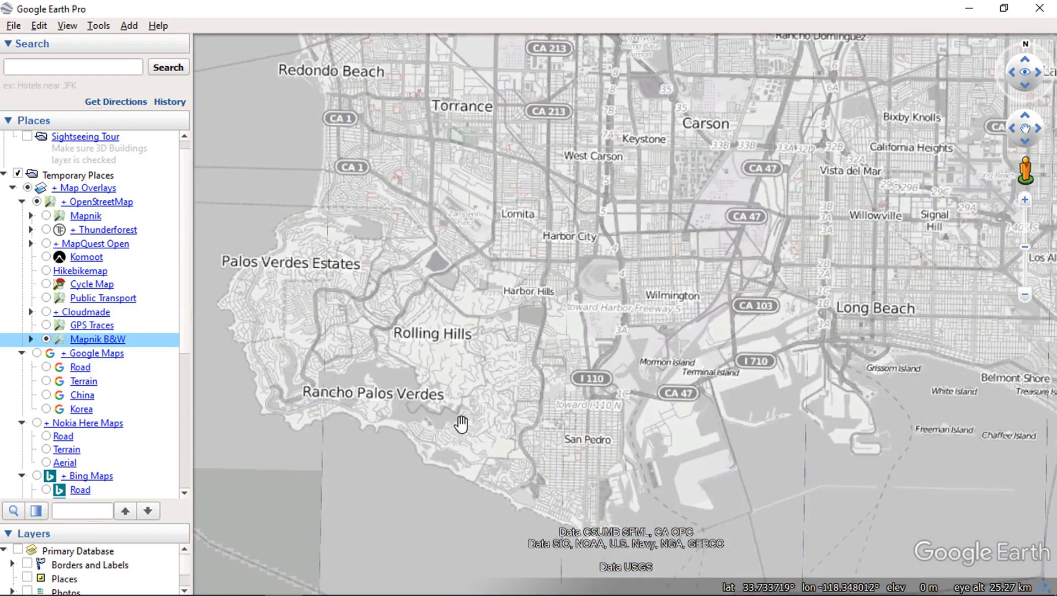
pyautogui.scroll(-3, 544, 441)
pyautogui.scroll(-5, 479, 442)
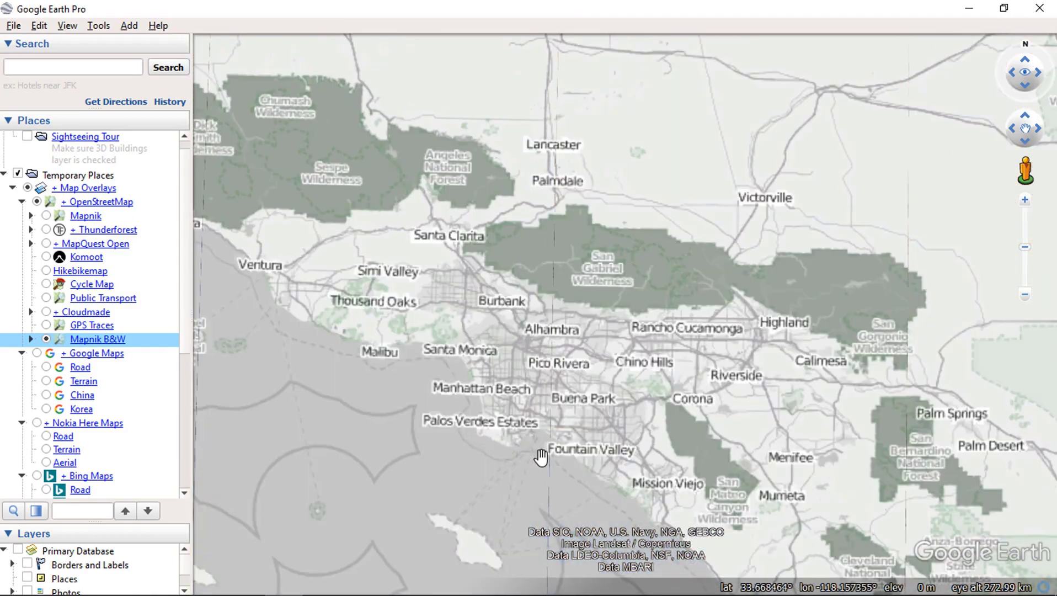
pyautogui.scroll(3, 541, 457)
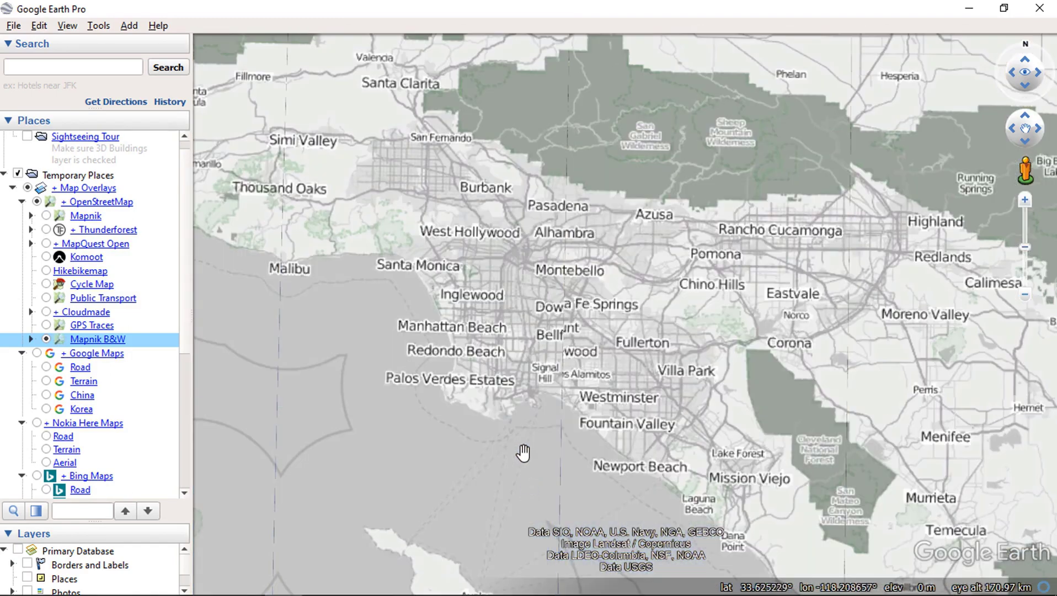
# Try the Google Maps Road overlay and compare it with the Road, Aerial and Hybrid overlays of Bing Maps.
pyautogui.click(37, 354)
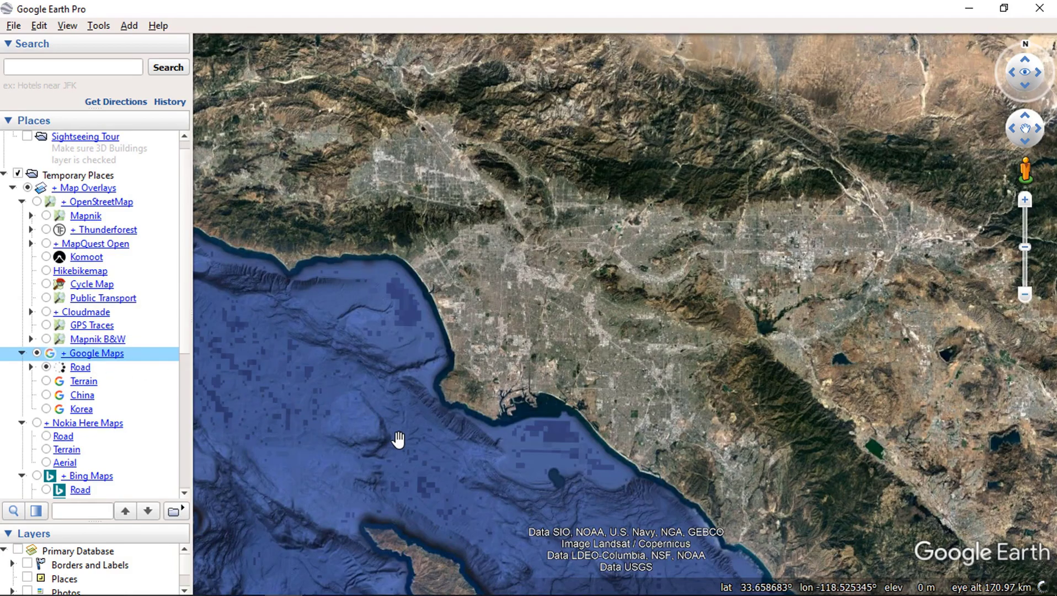
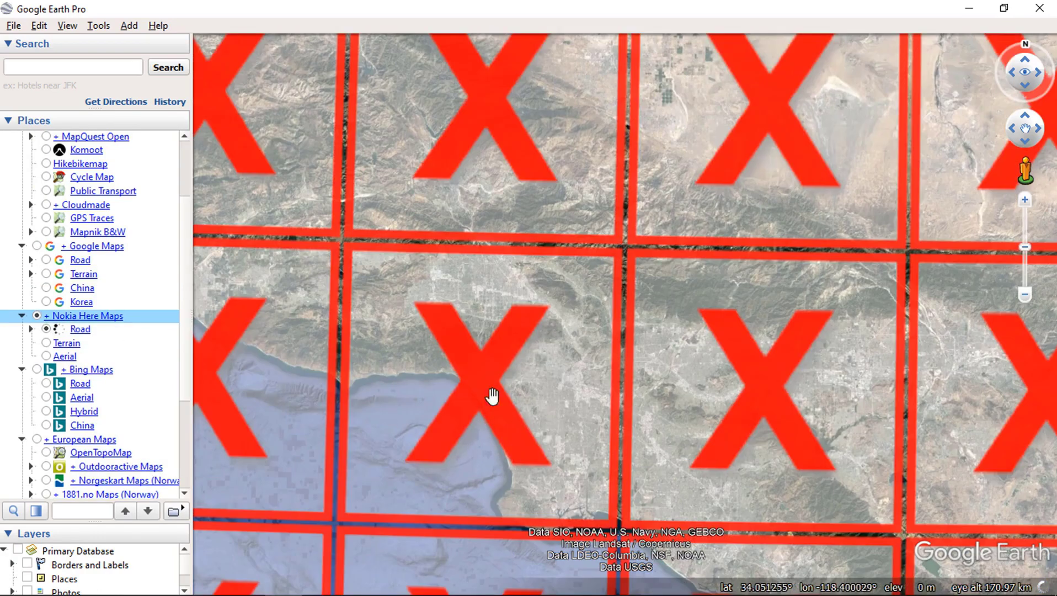
pyautogui.click(37, 370)
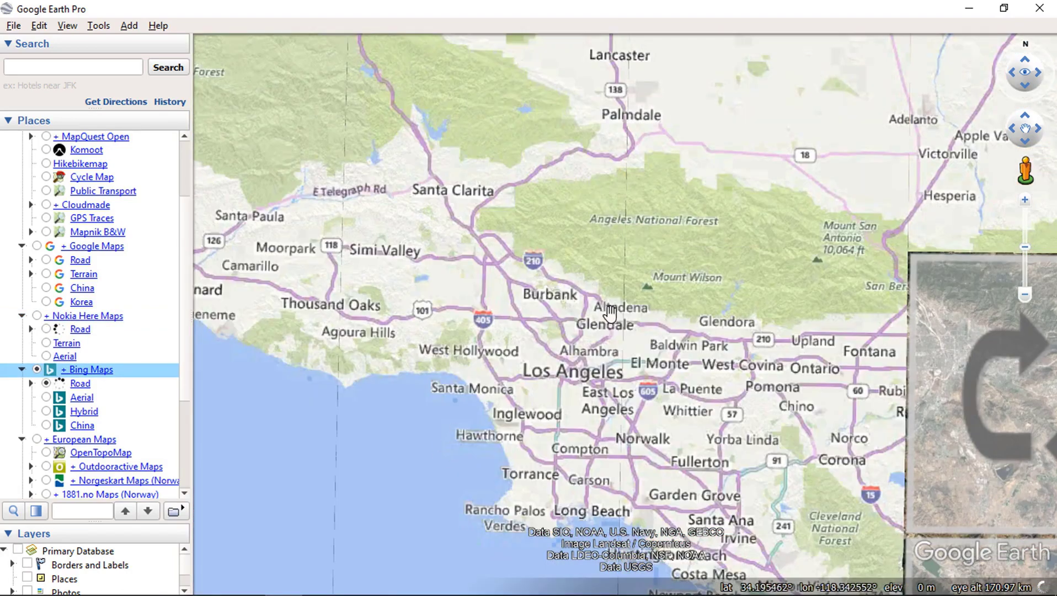
pyautogui.click(46, 398)
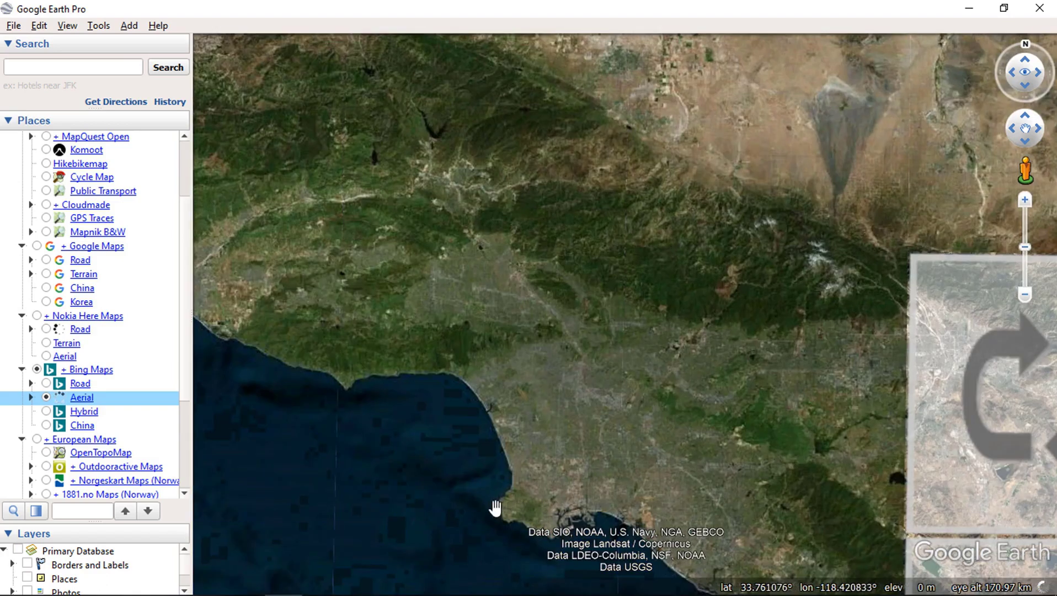
pyautogui.click(46, 412)
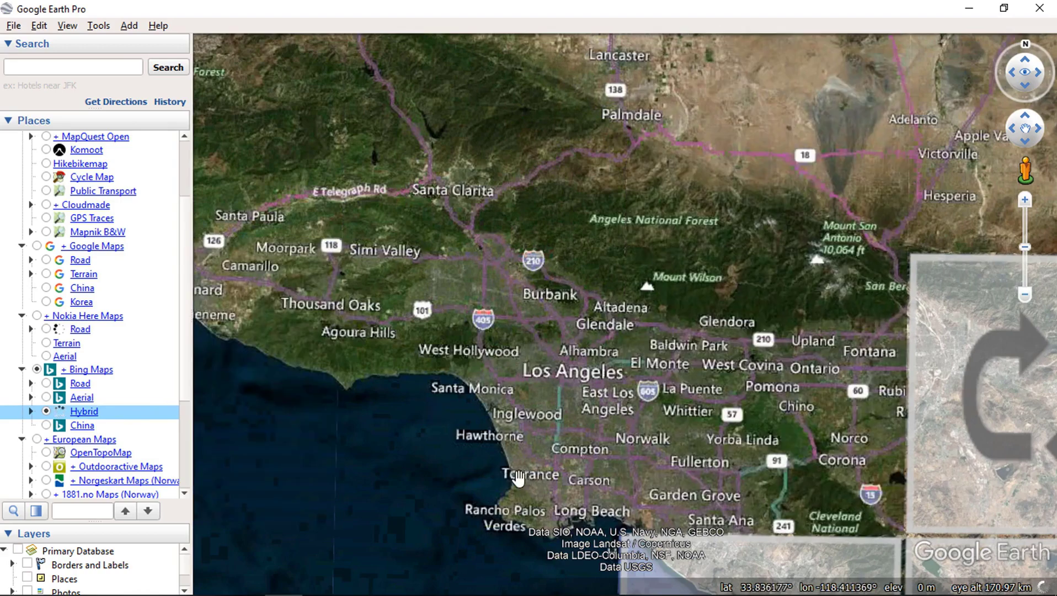
pyautogui.scroll(3, 508, 404)
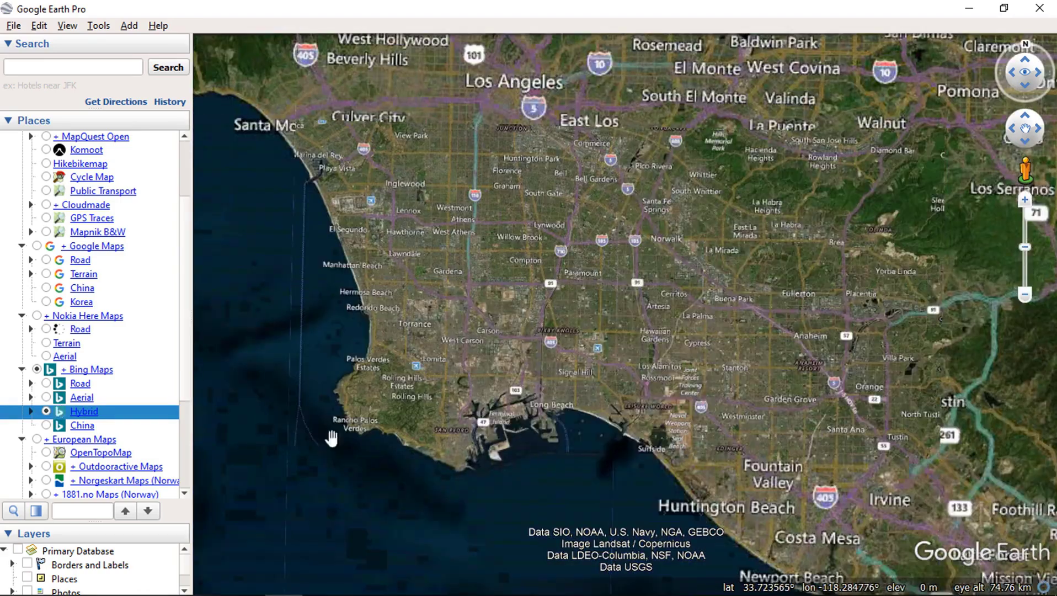
# Try OpenTopoMap from European Maps and replace it with Caltopo USGS Topo from North American Maps.
pyautogui.scroll(-3, 149, 433)
pyautogui.click(46, 329)
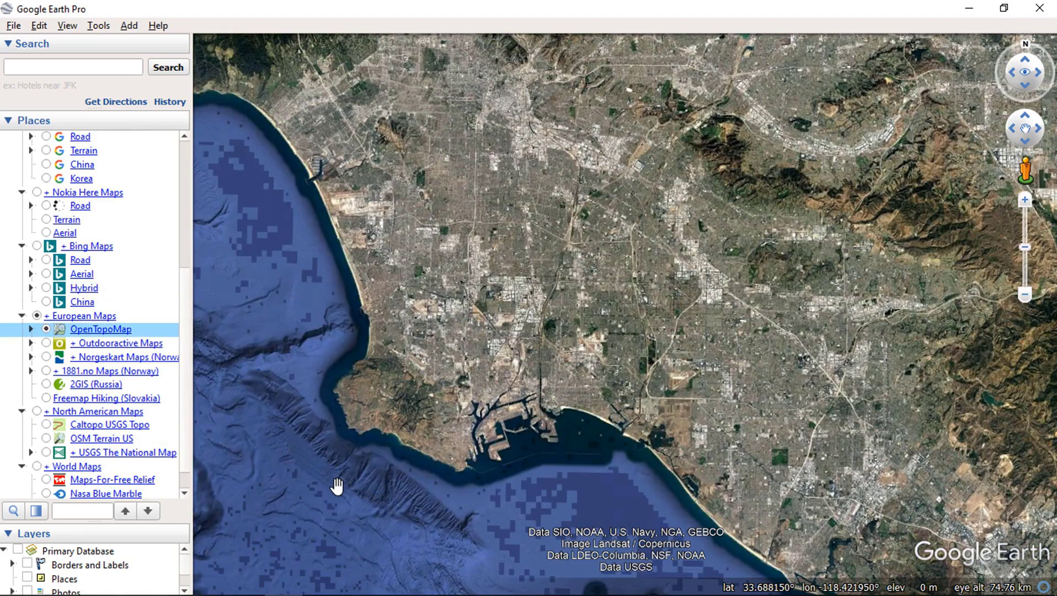
pyautogui.scroll(1, 361, 468)
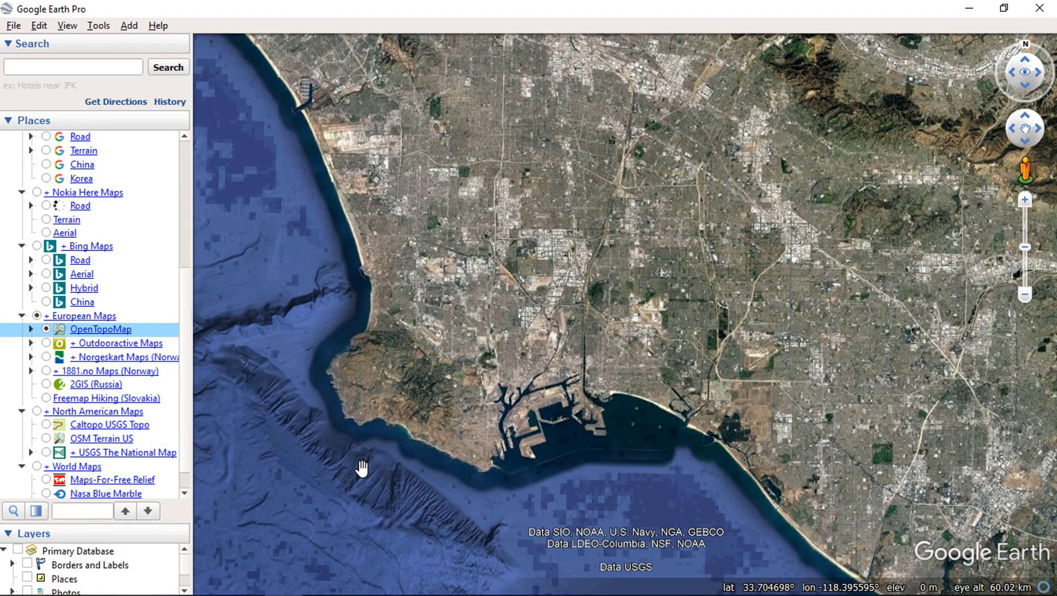
pyautogui.scroll(-1, 97, 393)
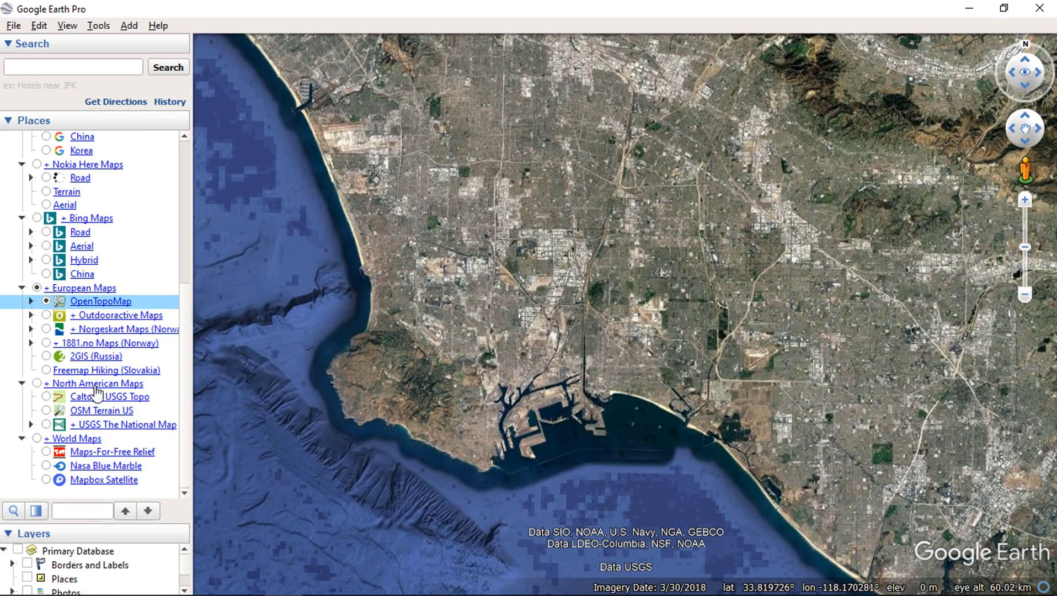
pyautogui.click(36, 384)
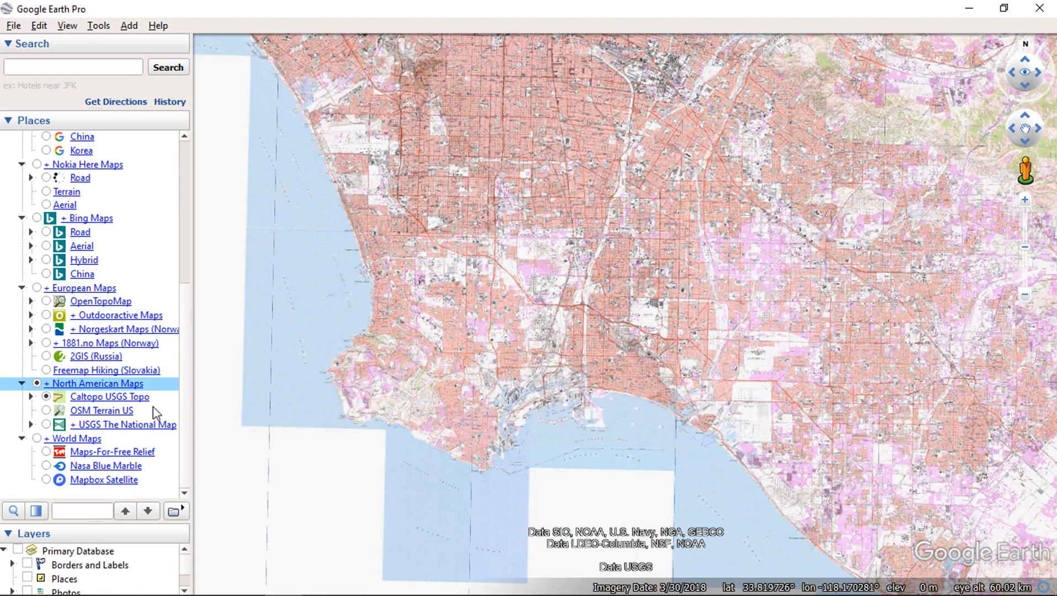
# Display the Maps-For-Free Relief overlay from World Maps and view it from the Los Angeles coast out to the whole globe.
pyautogui.click(47, 452)
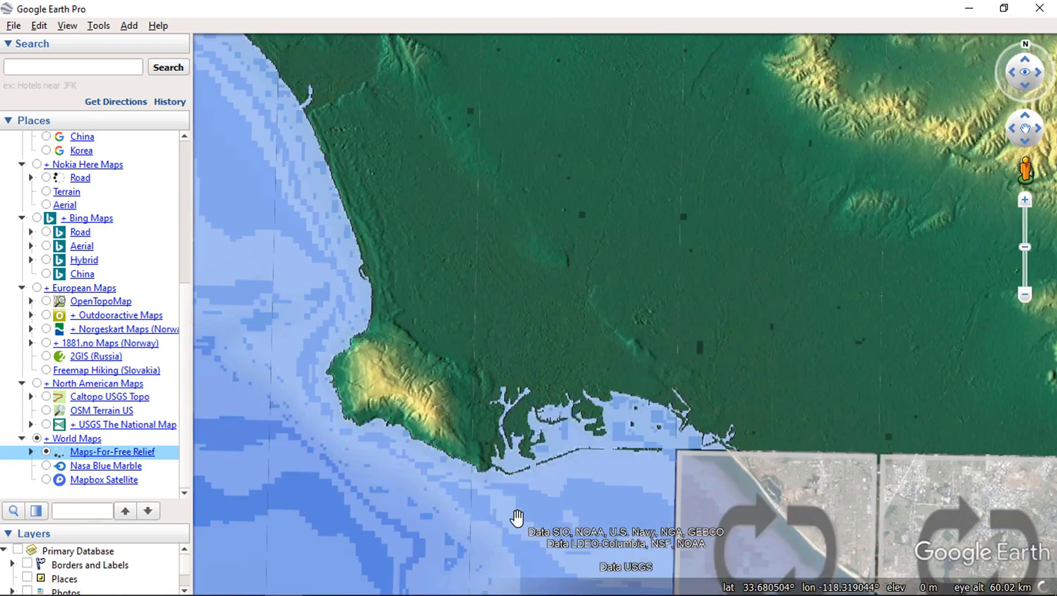
pyautogui.scroll(-5, 502, 512)
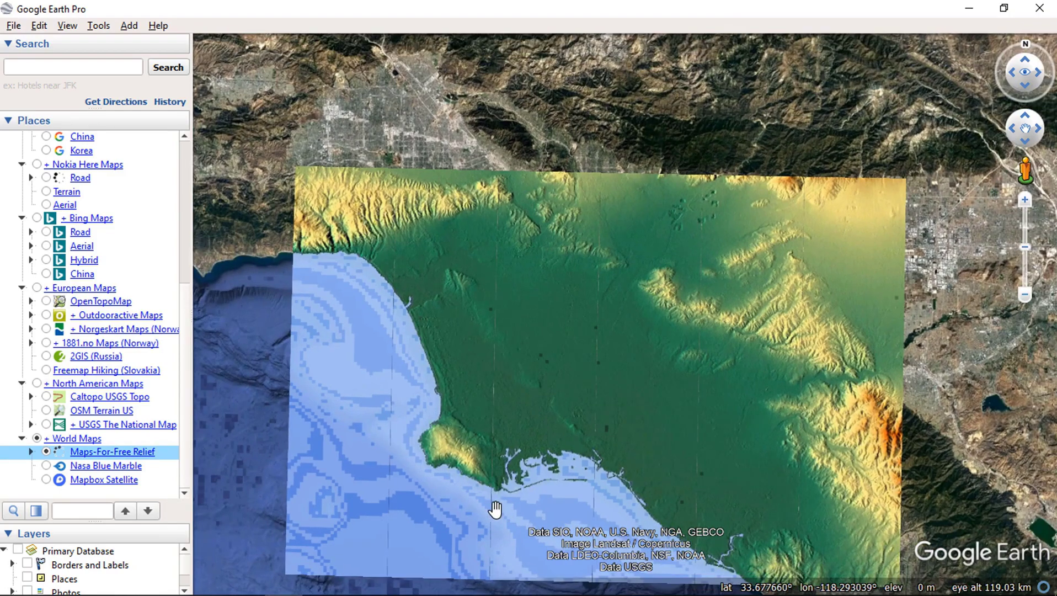
pyautogui.scroll(-2, 495, 510)
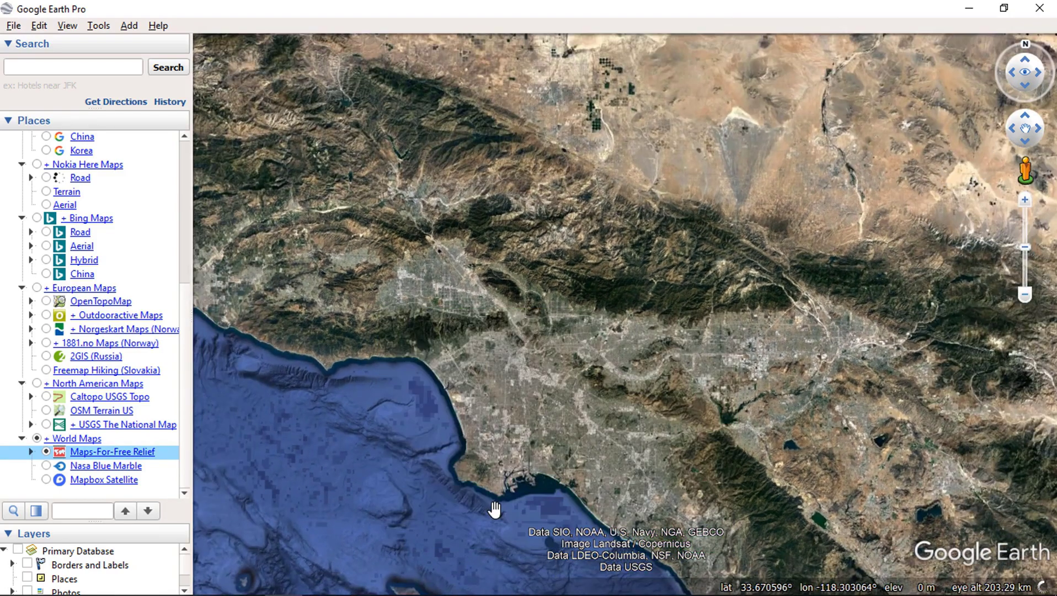
pyautogui.scroll(-4, 494, 510)
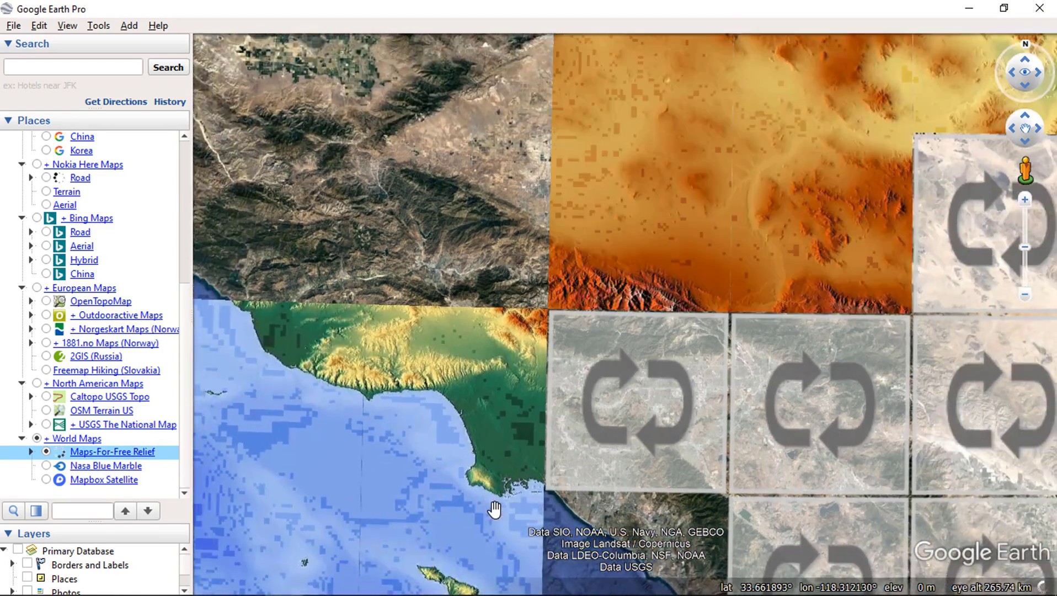
pyautogui.scroll(-4, 495, 511)
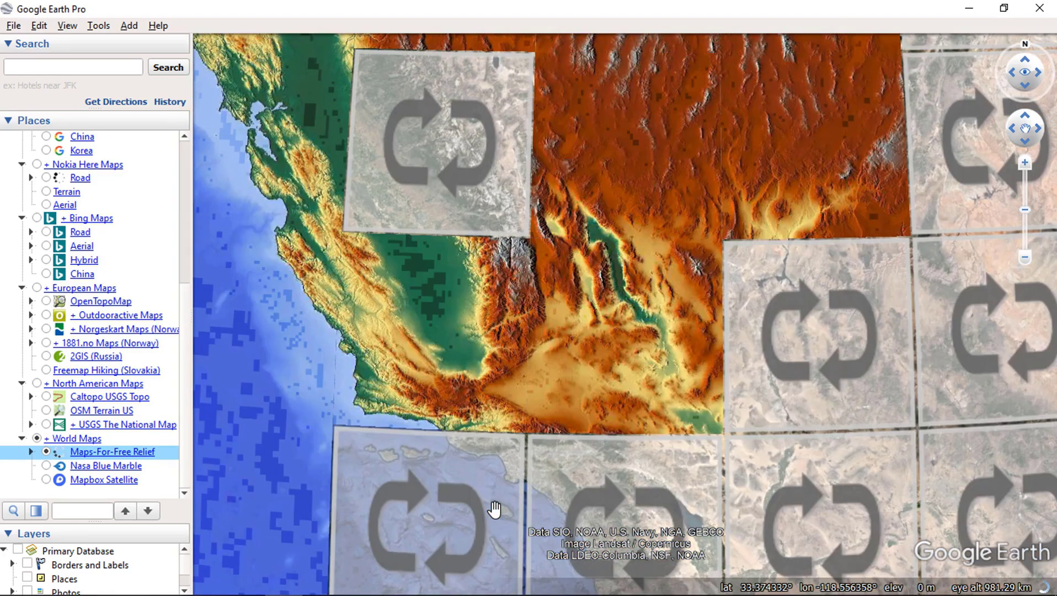
pyautogui.scroll(-3, 494, 510)
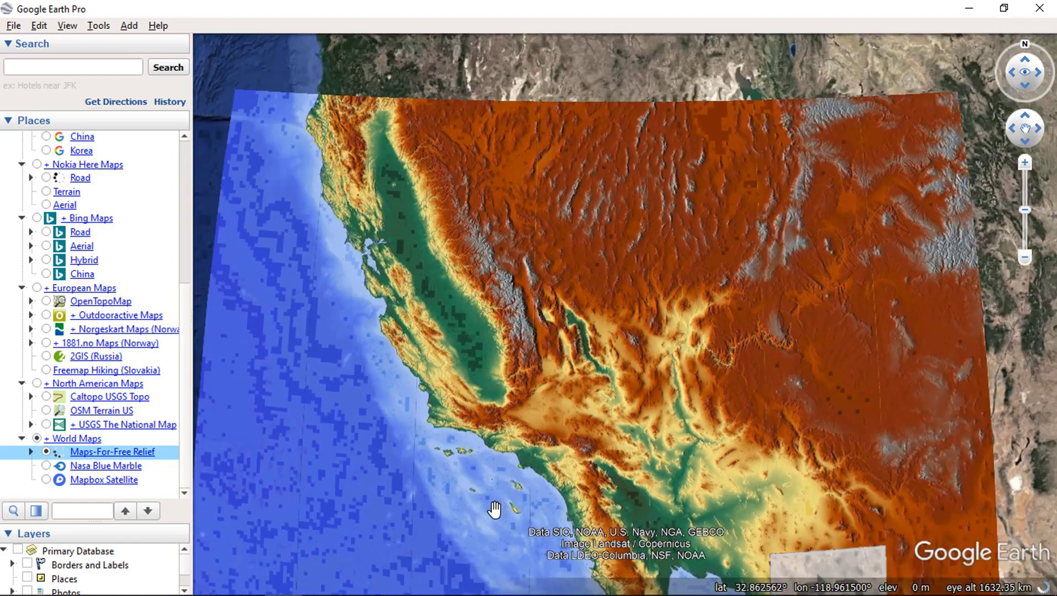
pyautogui.scroll(-5, 495, 510)
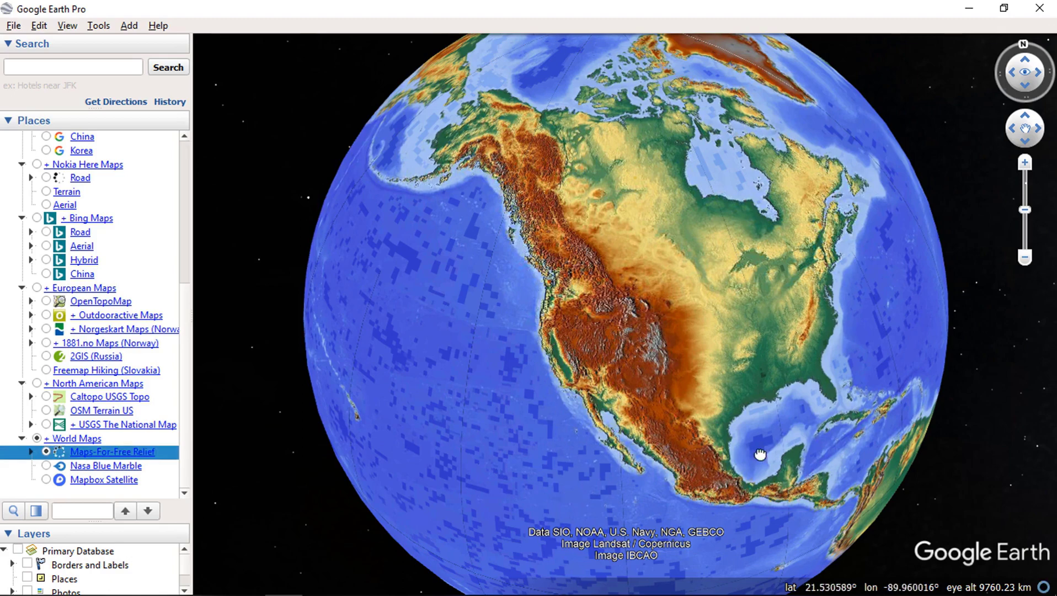
# Examine the relief overlay around the globe, from North America across the Atlantic and Africa to the Indian Ocean.
pyautogui.moveTo(760, 453); pyautogui.dragTo(540, 438)
pyautogui.moveTo(835, 448); pyautogui.dragTo(559, 472)
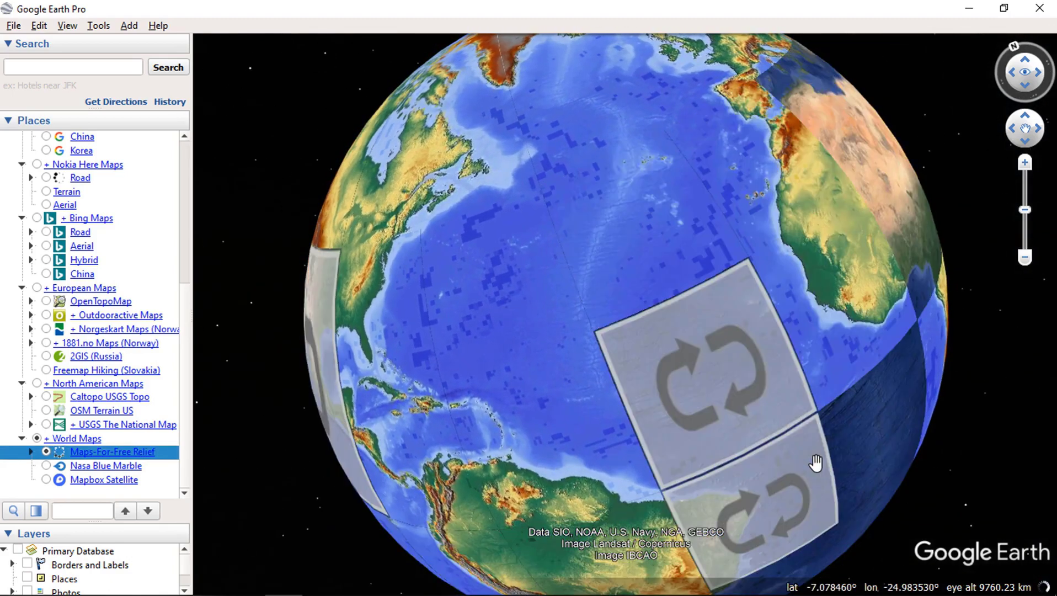
pyautogui.moveTo(774, 465); pyautogui.dragTo(613, 450)
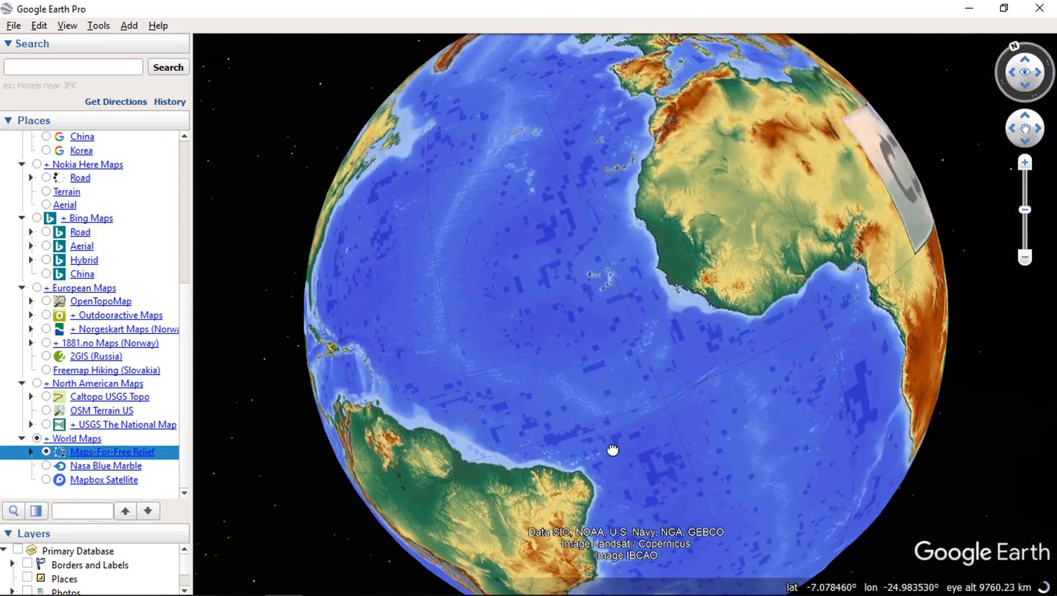
pyautogui.moveTo(838, 414); pyautogui.dragTo(691, 432)
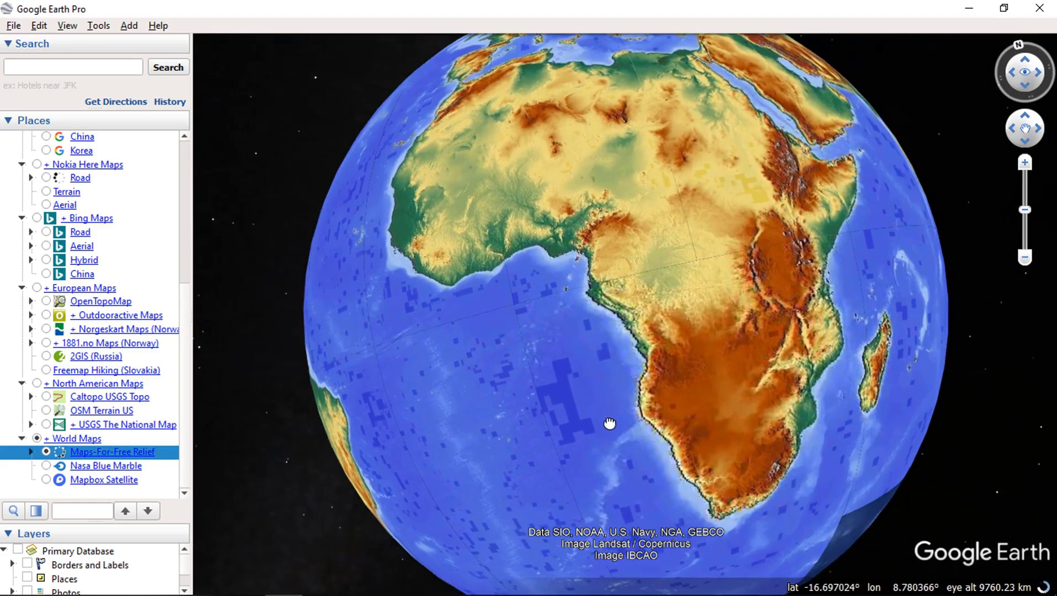
pyautogui.moveTo(844, 431); pyautogui.dragTo(774, 494)
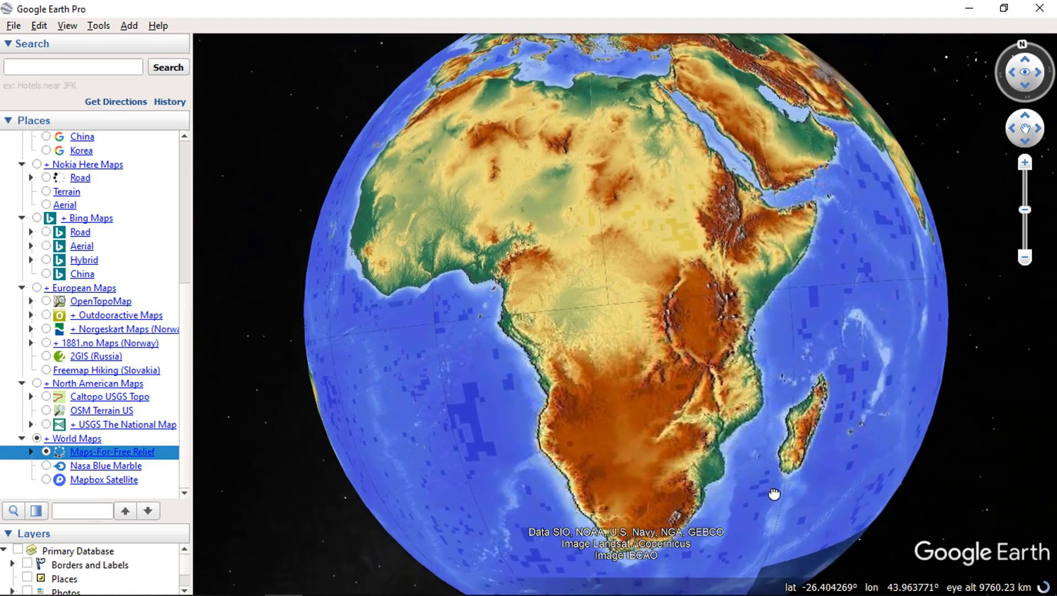
pyautogui.moveTo(865, 442); pyautogui.dragTo(644, 507)
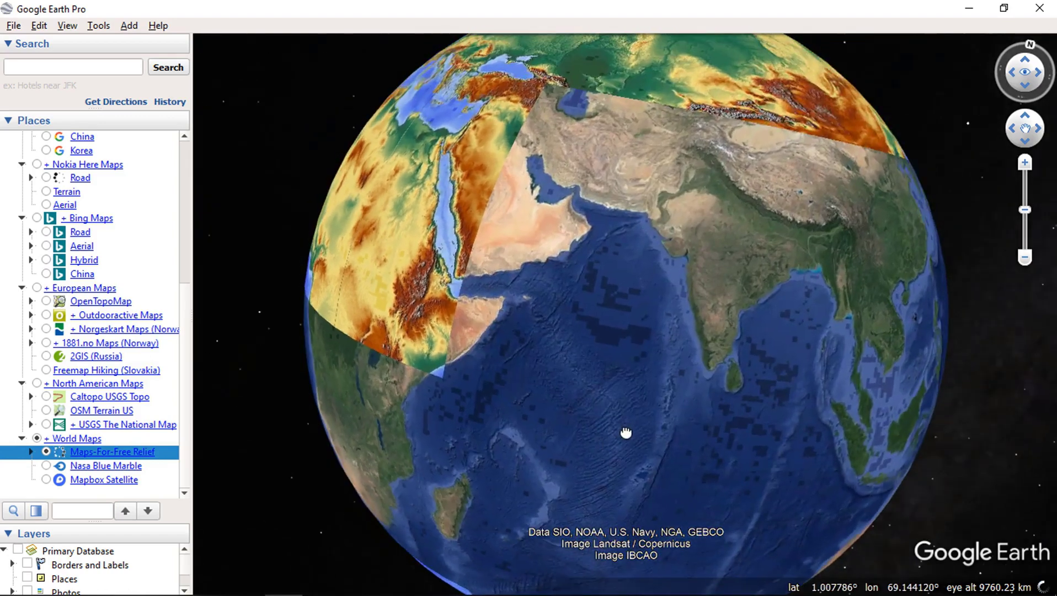
# Examine the relief overlay from the Indian Ocean across India, Southeast Asia and the Tibetan Plateau, and back west to Africa.
pyautogui.moveTo(626, 432); pyautogui.dragTo(627, 459)
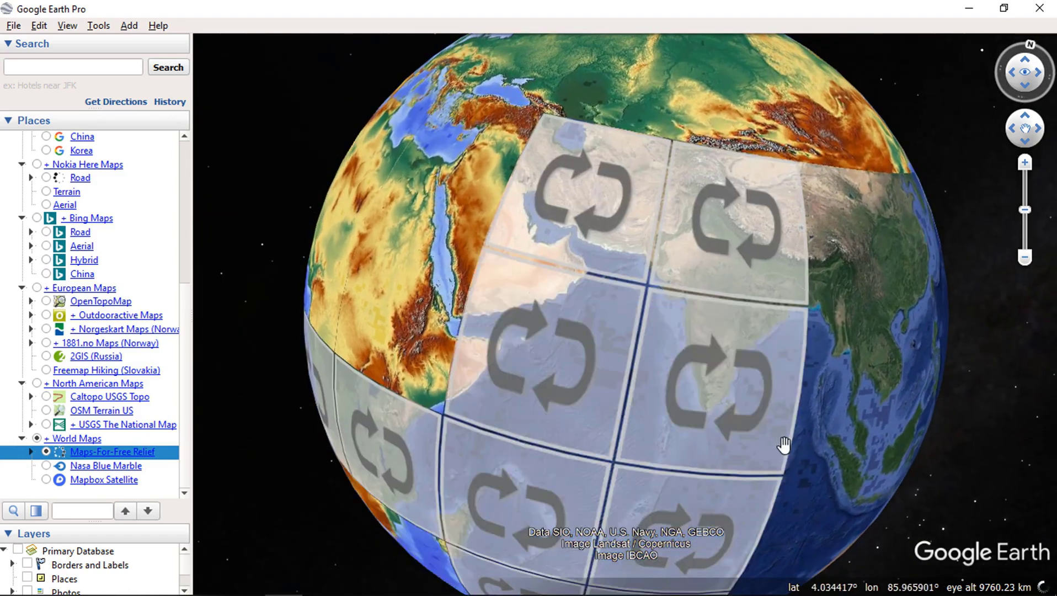
pyautogui.moveTo(833, 418); pyautogui.dragTo(718, 426)
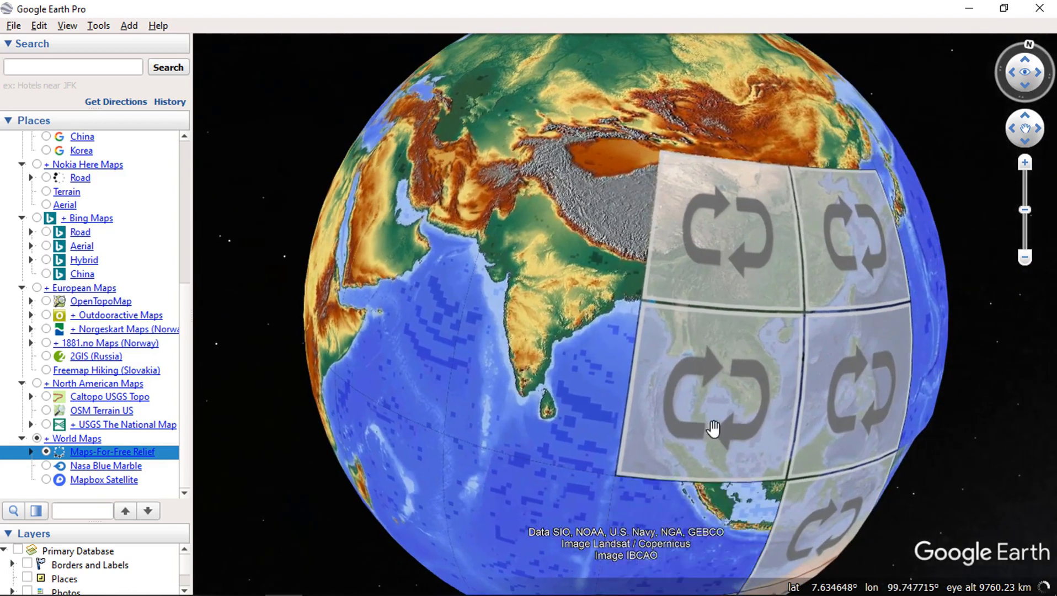
pyautogui.moveTo(782, 393); pyautogui.dragTo(731, 382)
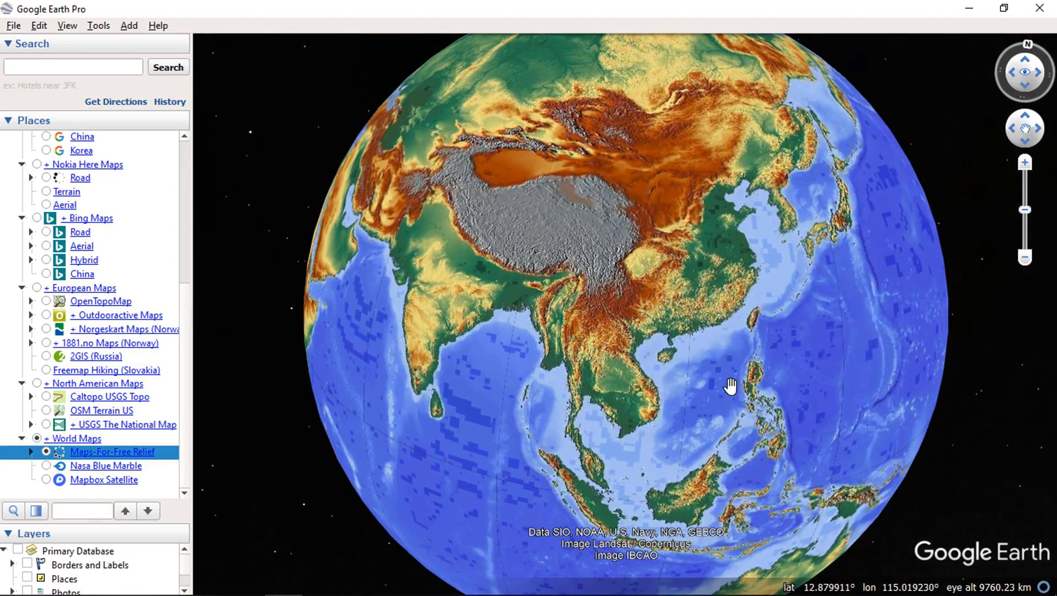
pyautogui.moveTo(680, 344); pyautogui.dragTo(716, 435)
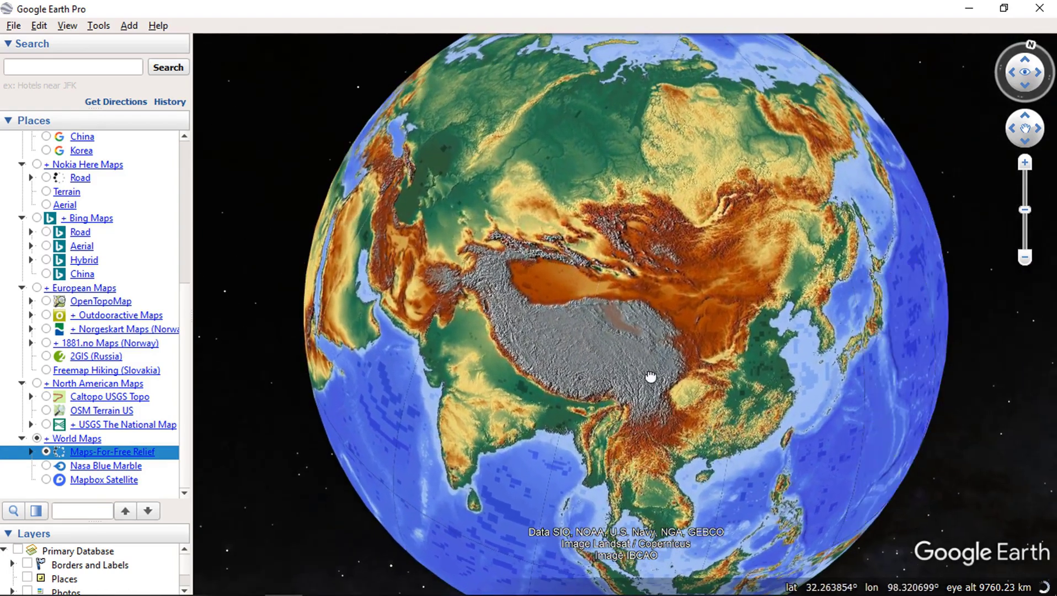
pyautogui.moveTo(649, 377); pyautogui.dragTo(718, 423)
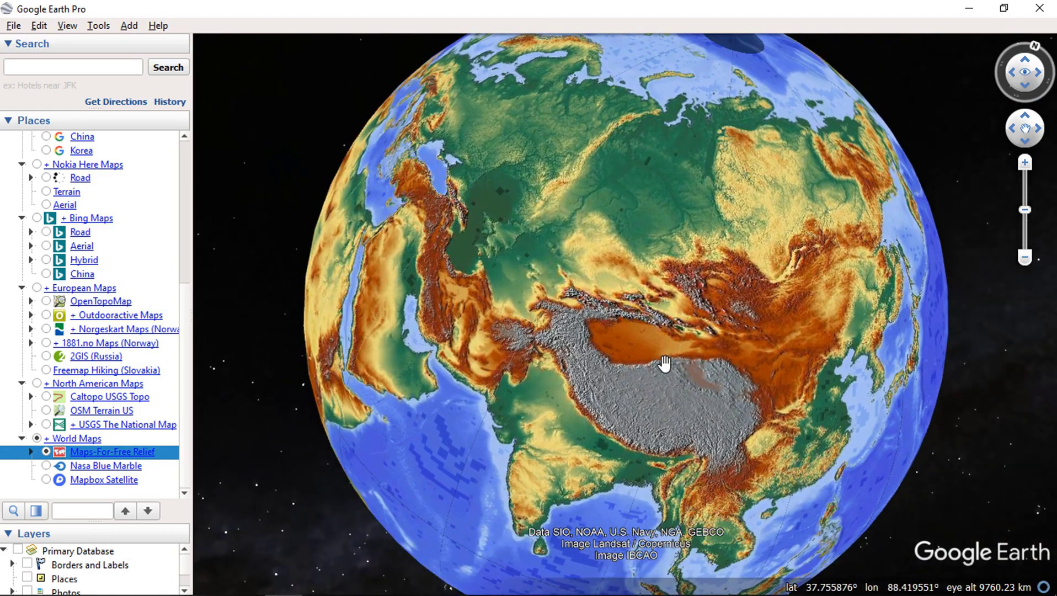
pyautogui.moveTo(665, 365); pyautogui.dragTo(811, 368)
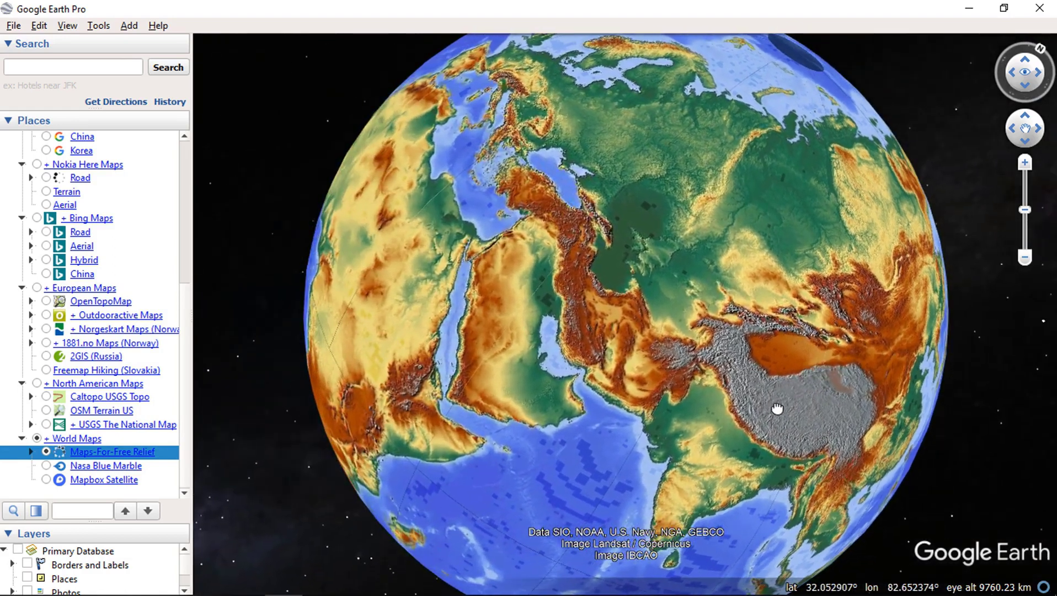
pyautogui.moveTo(499, 375); pyautogui.dragTo(644, 373)
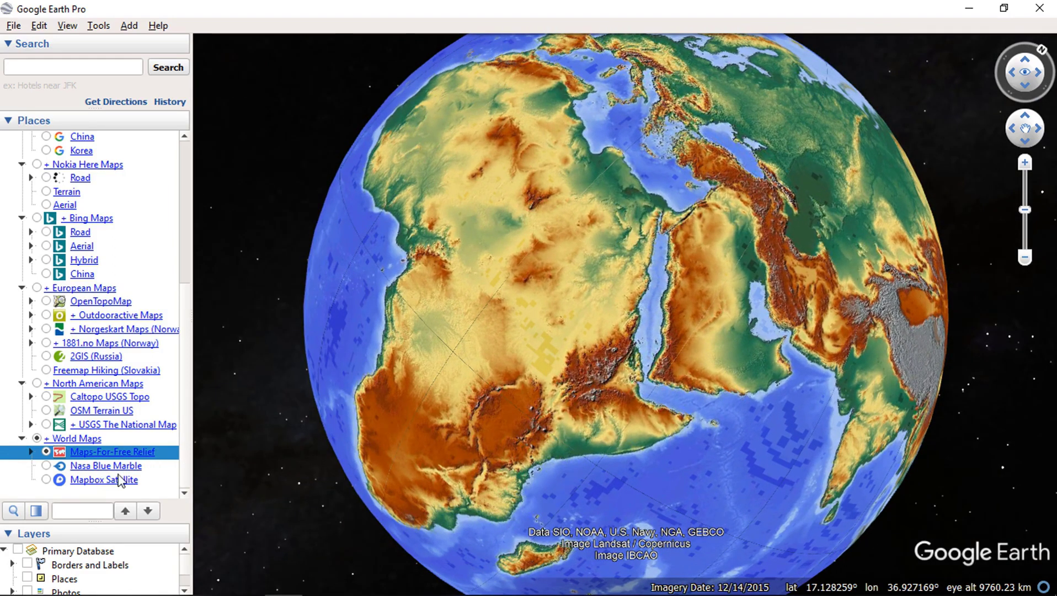
# Try the Nasa Blue Marble overlay from World Maps over Africa and Asia, and replace it with the Google Maps Road overlay.
pyautogui.click(46, 466)
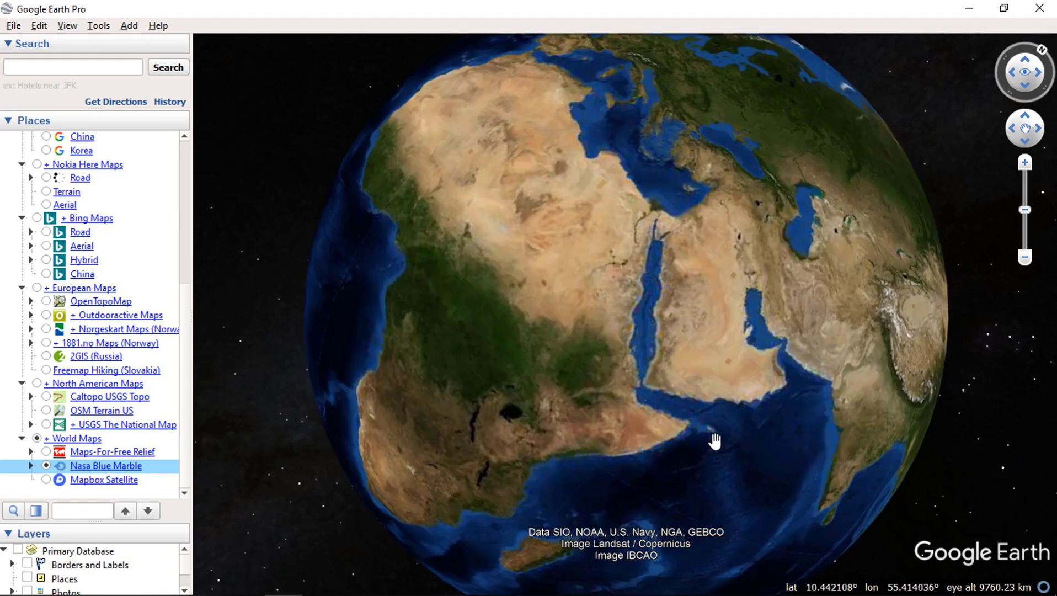
pyautogui.moveTo(715, 438); pyautogui.dragTo(541, 414)
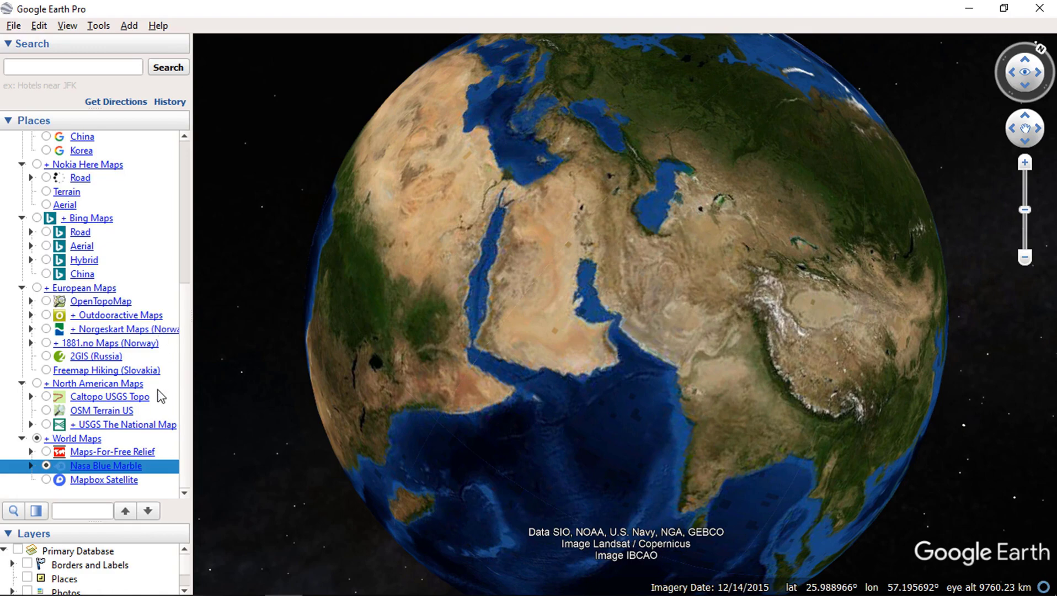
pyautogui.scroll(7, 160, 398)
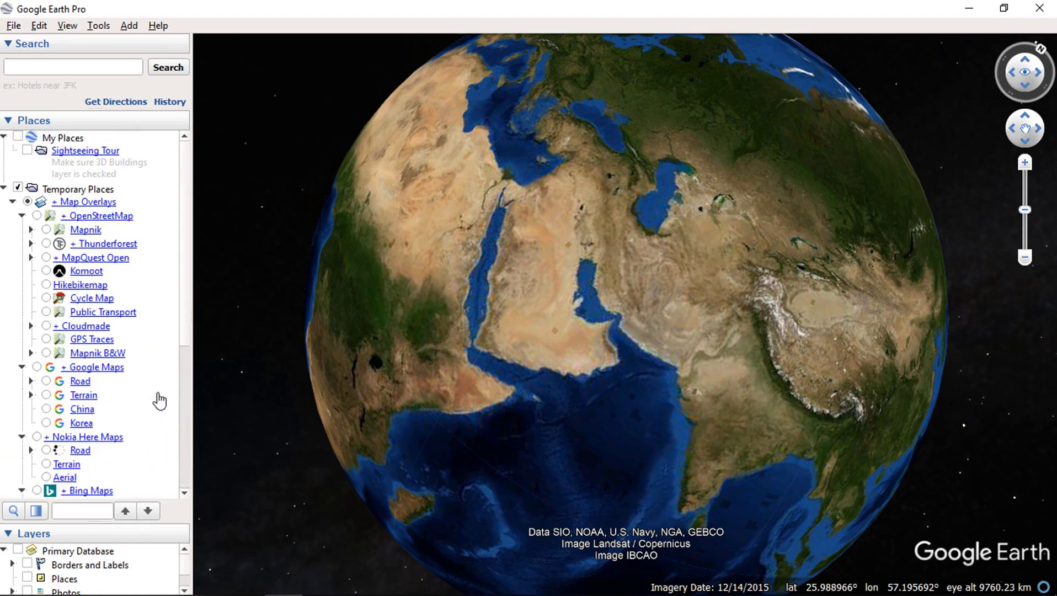
pyautogui.click(47, 381)
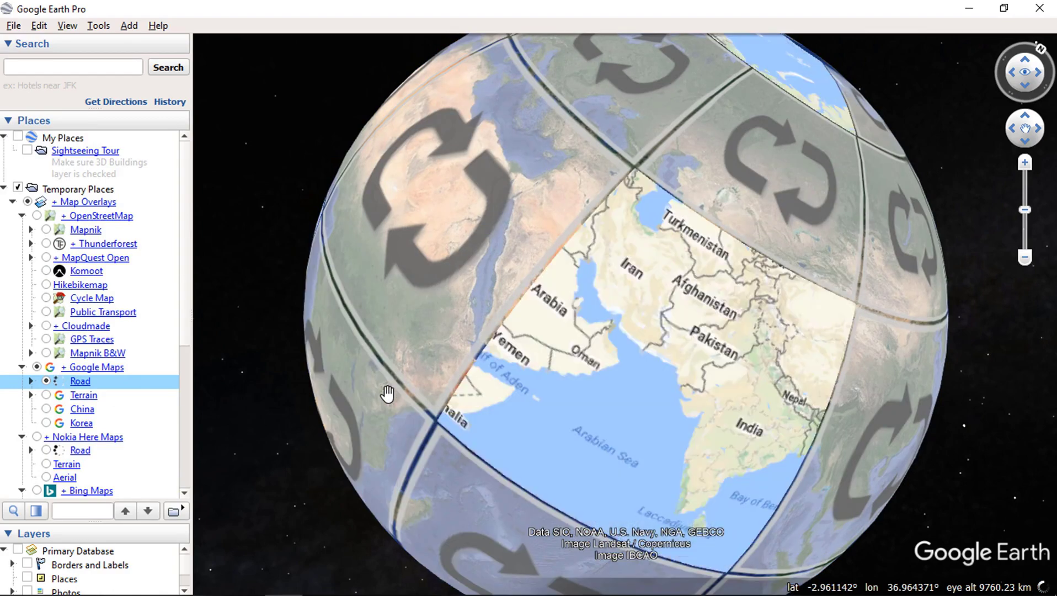
# View the road overlay across Asia, reset the globe to north up, and bring Europe and North Africa into view.
pyautogui.moveTo(664, 363); pyautogui.dragTo(505, 359)
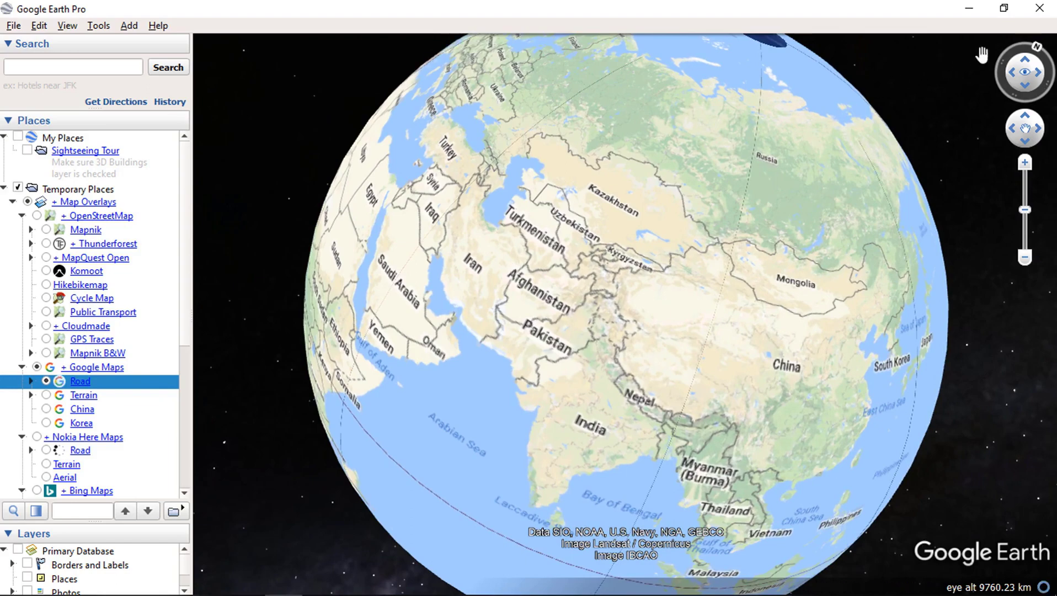
pyautogui.click(1025, 62)
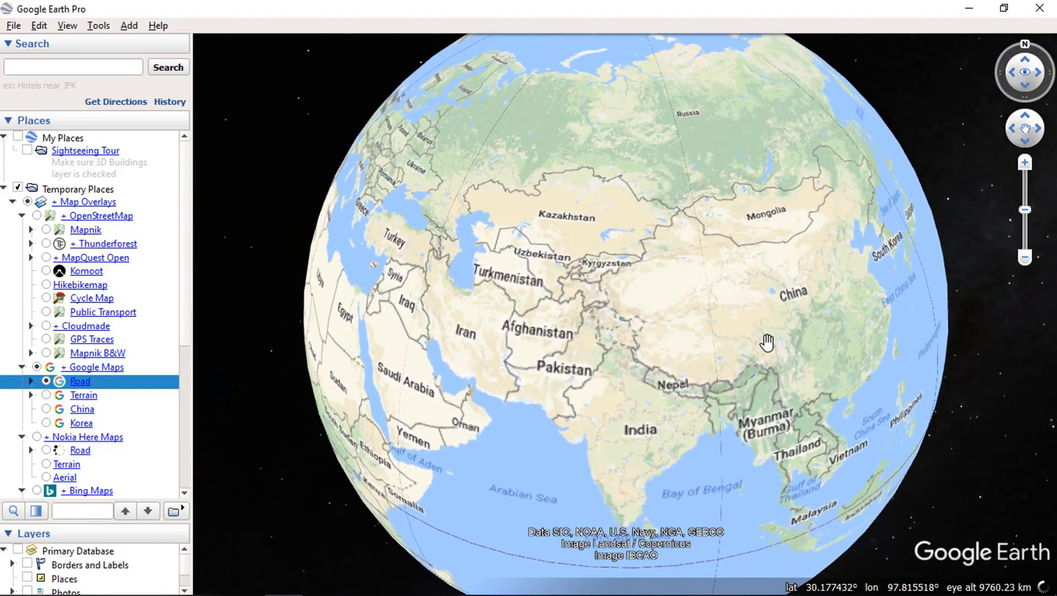
pyautogui.moveTo(572, 334); pyautogui.dragTo(668, 344)
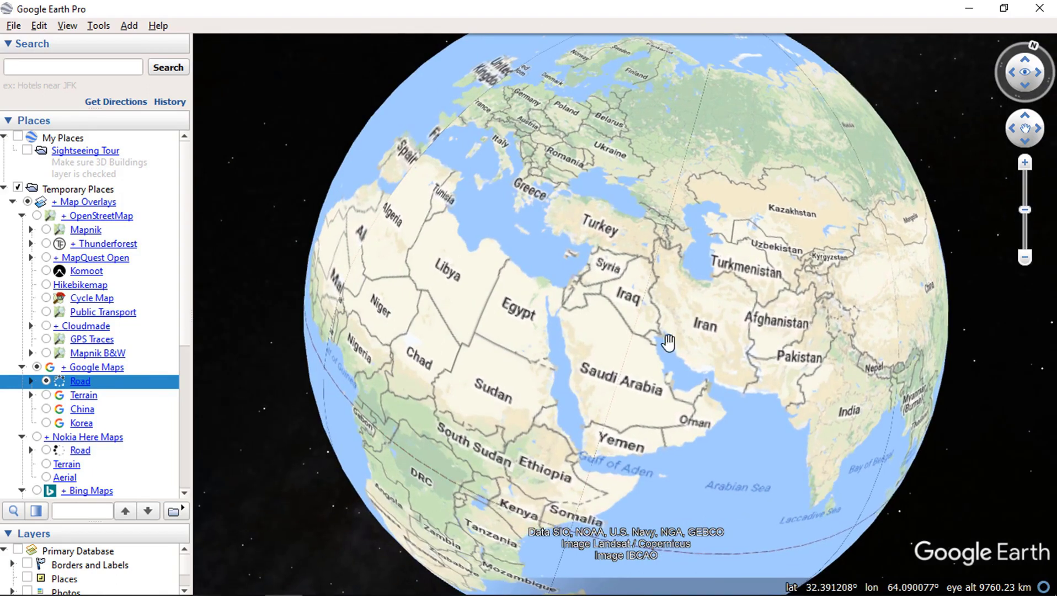
pyautogui.moveTo(499, 359); pyautogui.dragTo(690, 412)
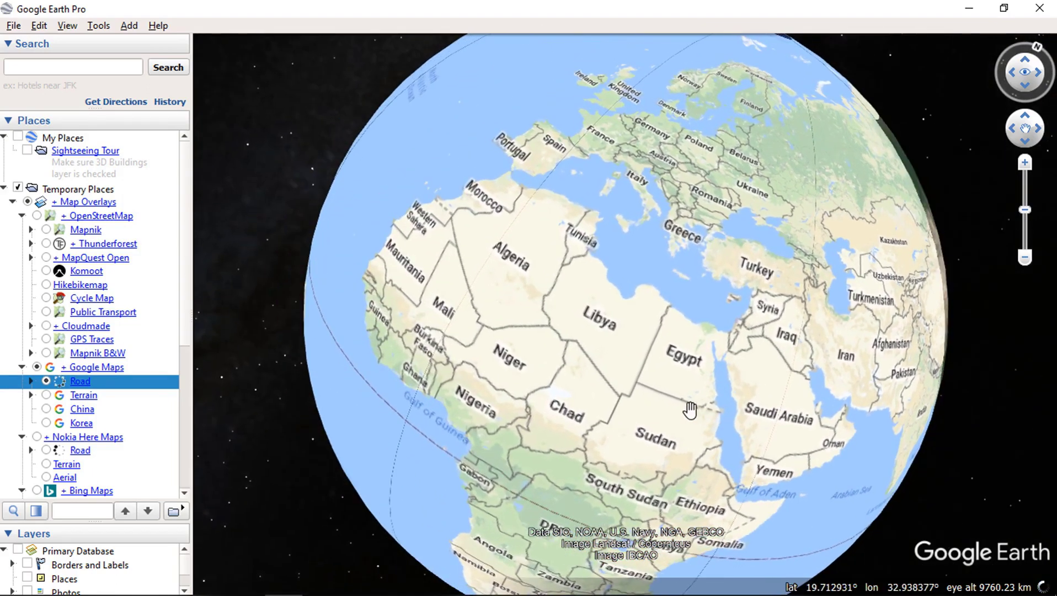